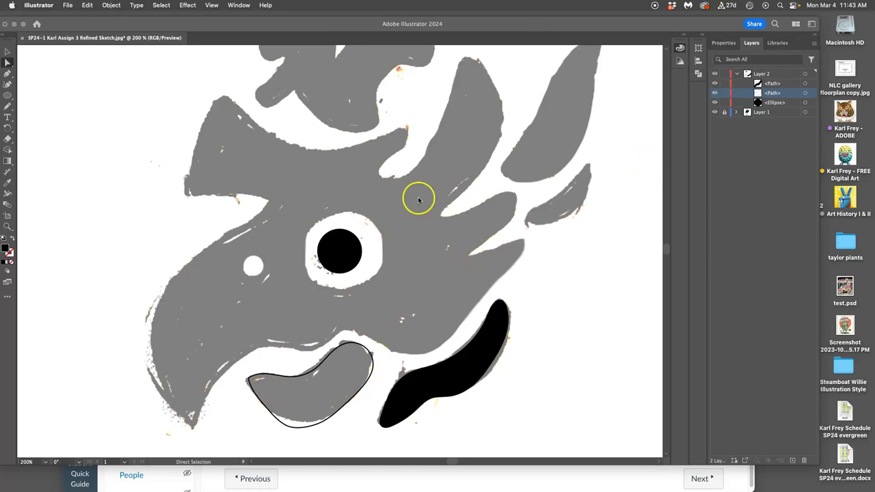
# Hide and reshow Layer 2's black shapes, and toggle outline view of the artwork.
pyautogui.click(715, 83)
pyautogui.click(715, 73)
pyautogui.click(715, 73)
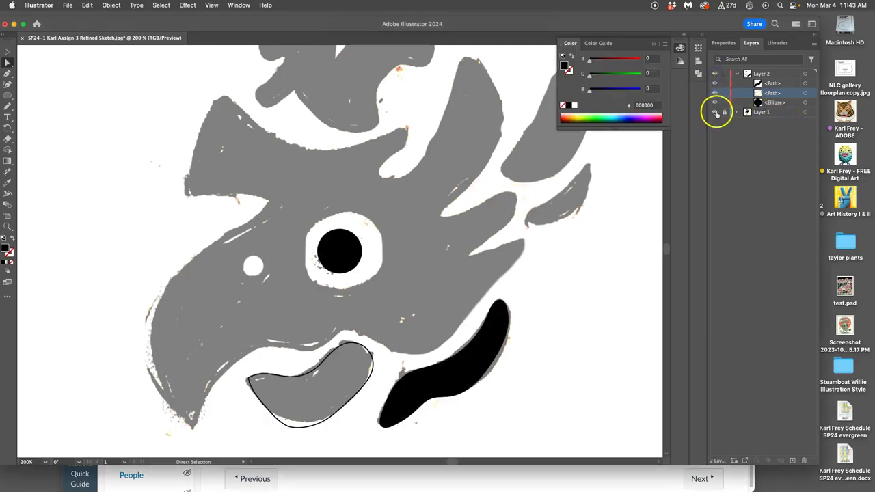
pyautogui.click(715, 73)
pyautogui.keyDown('super'); pyautogui.click(715, 112); pyautogui.keyUp('super')
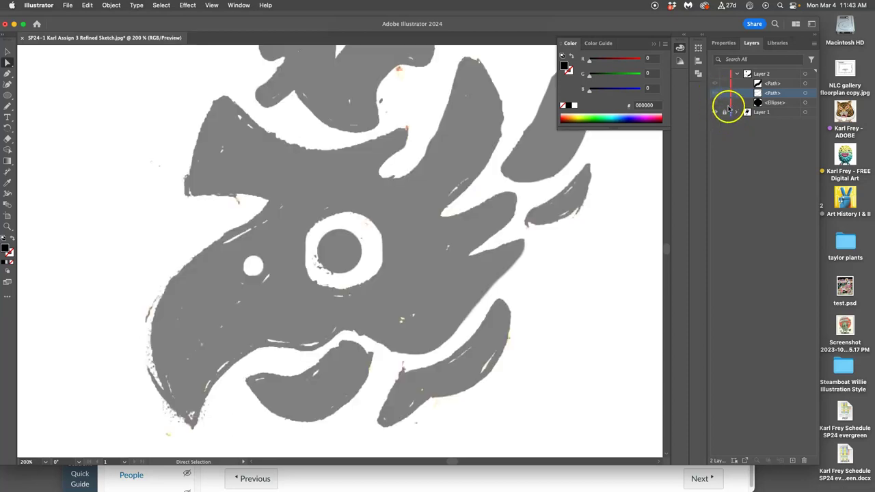
pyautogui.click(715, 73)
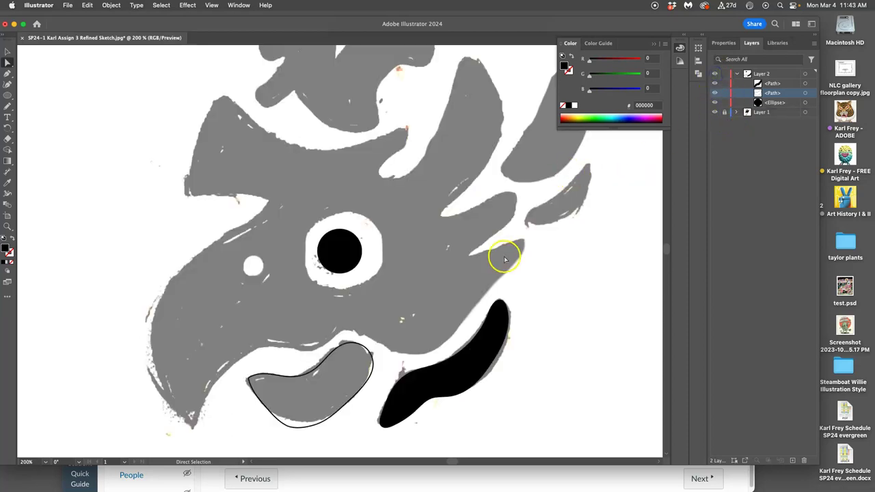
pyautogui.hscroll(-5, 371, 351)
pyautogui.hscroll(2, 373, 349)
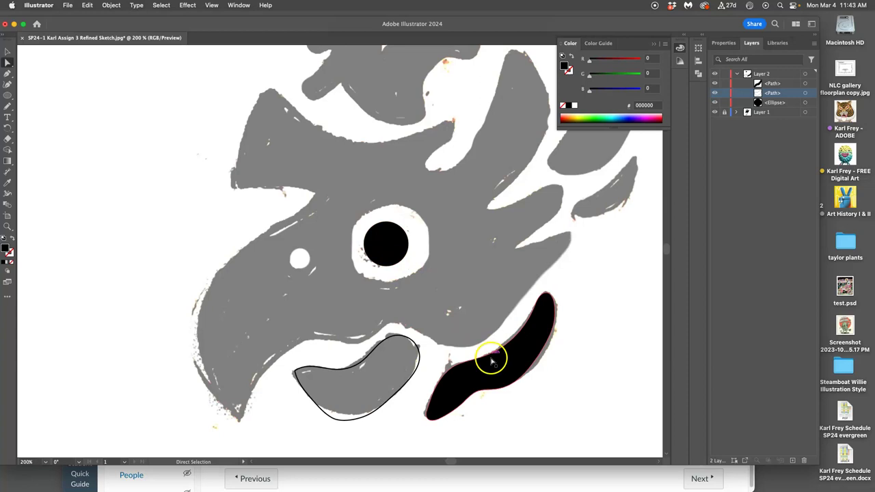
# Select the outlined left feather, swap its fill and stroke twice, and open Pencil Tool Options.
pyautogui.click(415, 368)
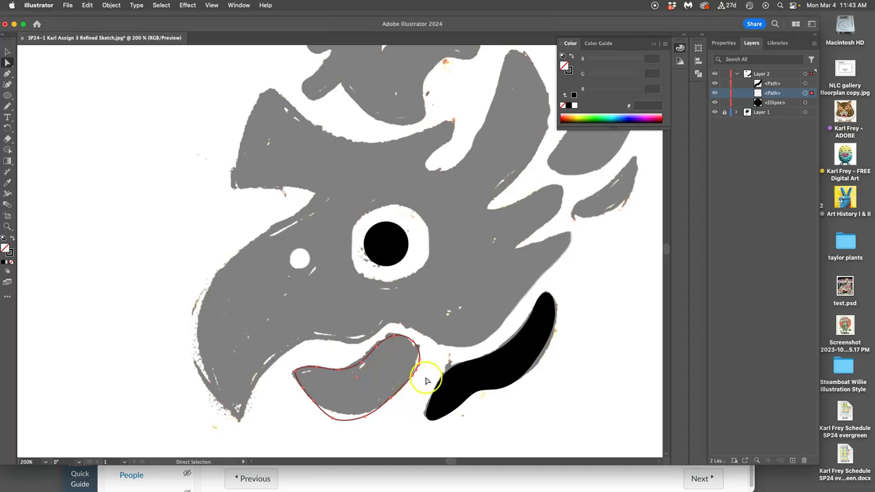
pyautogui.moveTo(81, 21); pyautogui.dragTo(119, 23)
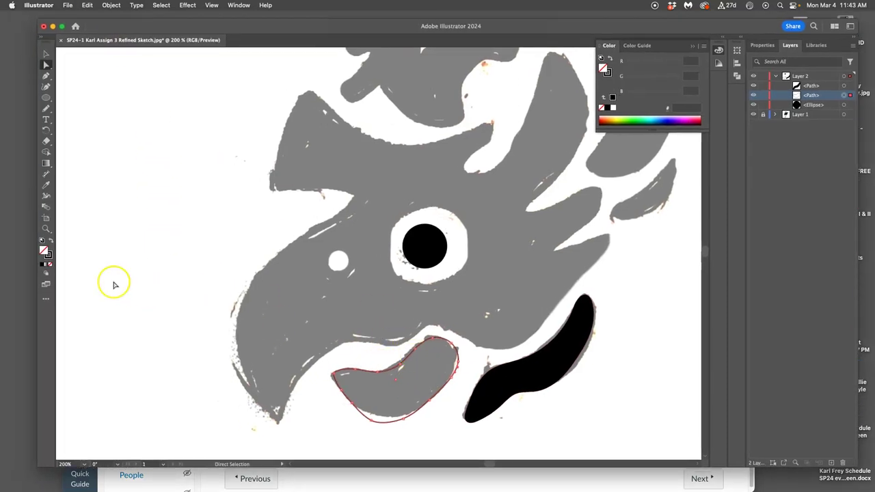
pyautogui.click(50, 242)
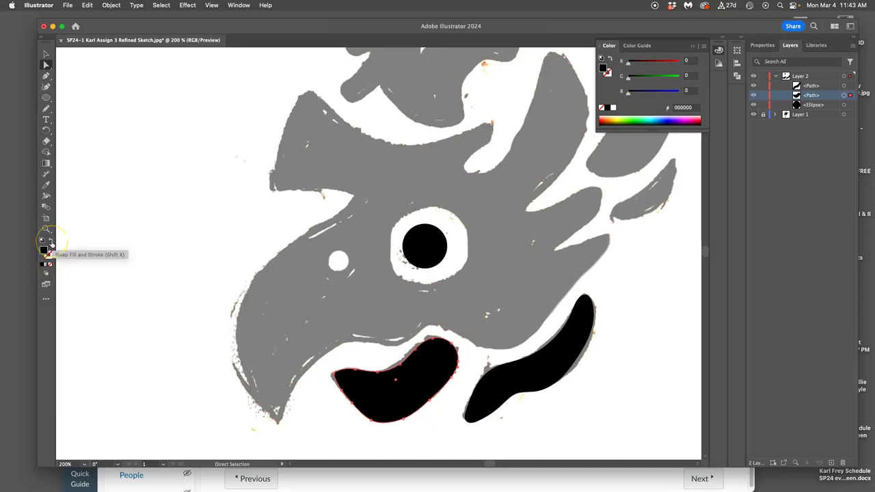
pyautogui.click(51, 243)
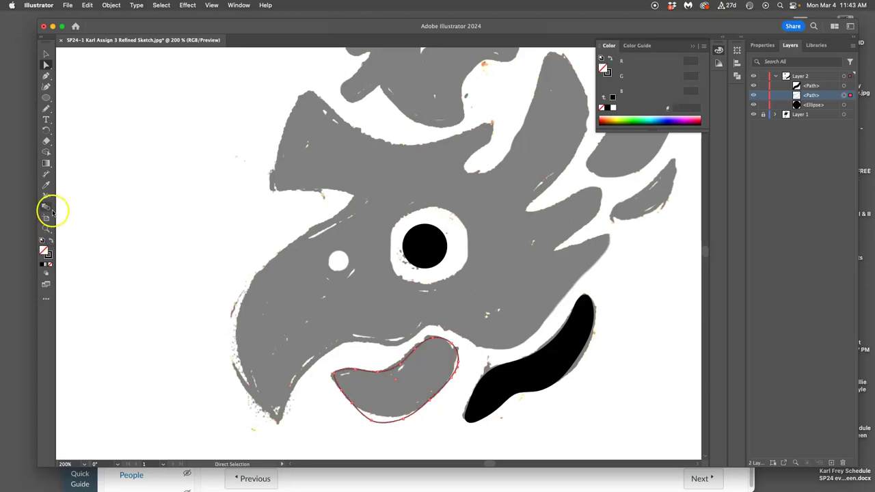
pyautogui.doubleClick(47, 110)
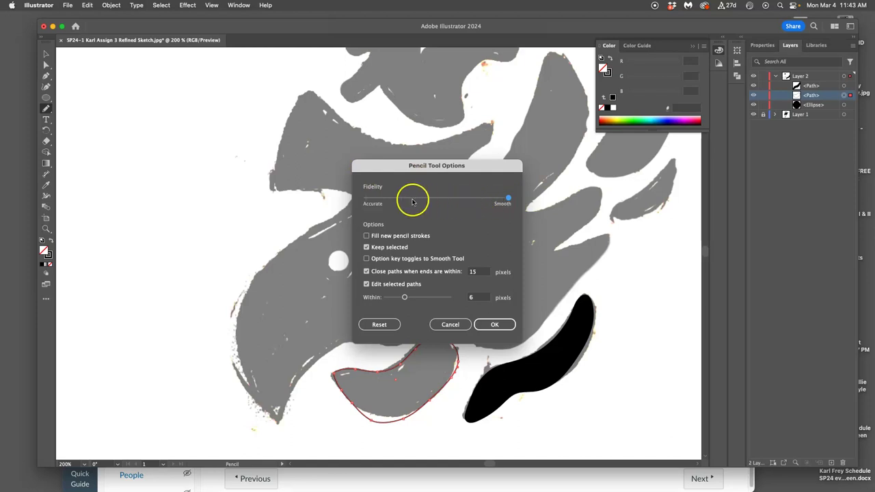
# Confirm the Smooth pencil settings, zoom in, and redraw the left shape's top-left edge.
pyautogui.click(501, 323)
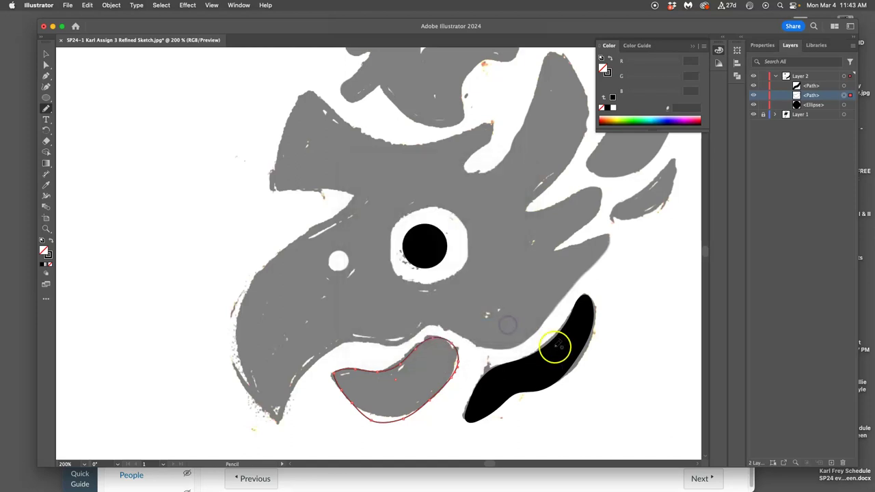
pyautogui.click(553, 363)
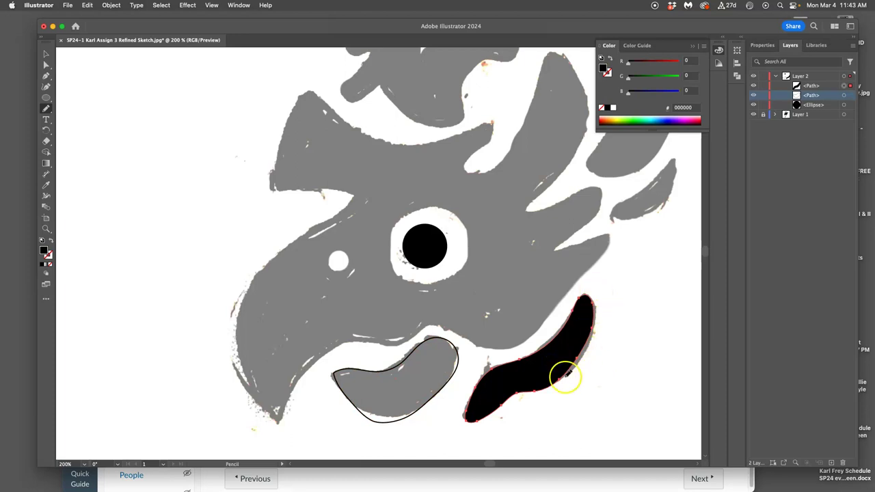
pyautogui.press('super+equal')
pyautogui.press('super+equal')
pyautogui.press('super+equal')
pyautogui.press('super+equal')
pyautogui.press('n')
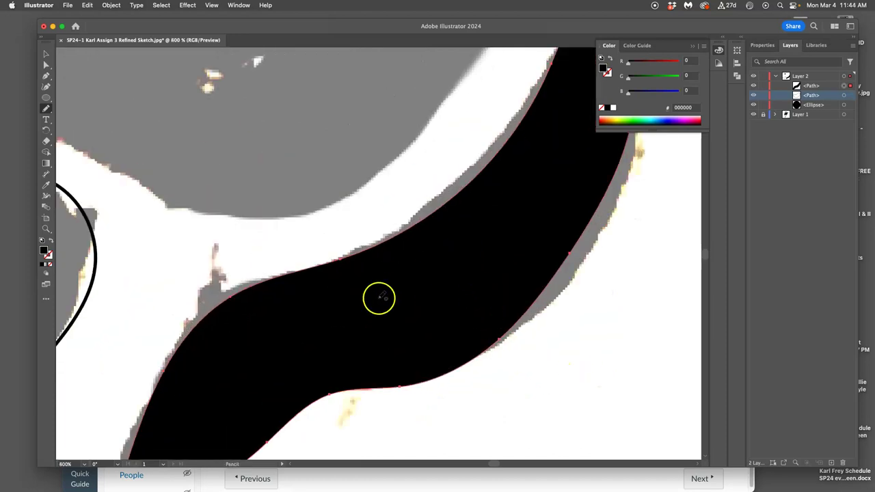
pyautogui.scroll(-2, 427, 300)
pyautogui.hscroll(-10, 362, 297)
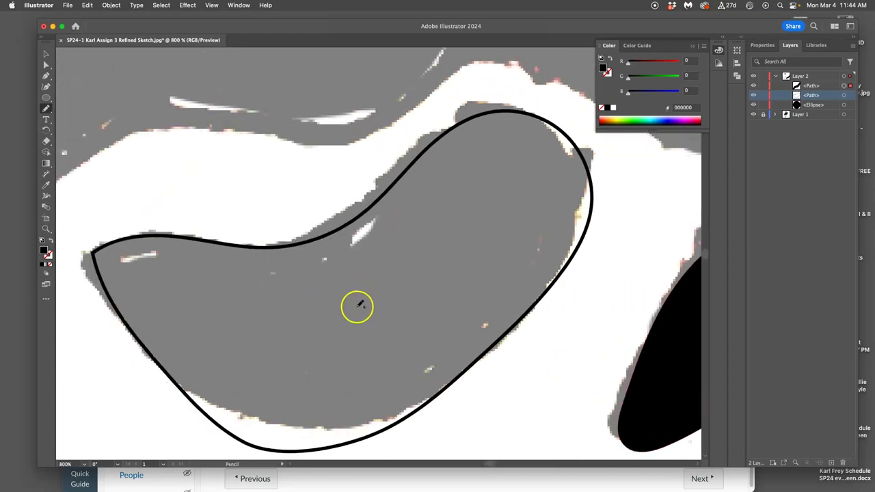
pyautogui.moveTo(102, 226)
pyautogui.mouseDown()
pyautogui.moveTo(153, 245)
pyautogui.moveTo(168, 235)
pyautogui.mouseUp()
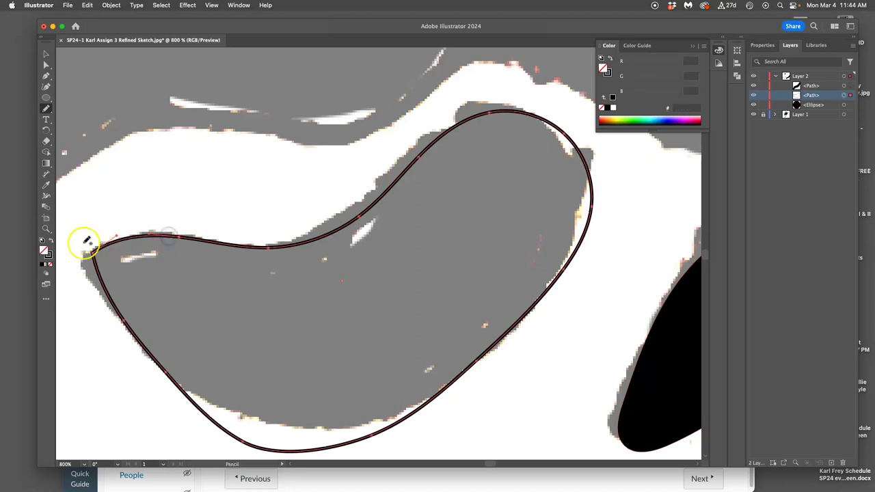
# Fill the redrawn shape solid black, deselect it, hide the gray sketch layer, and zoom out.
pyautogui.click(50, 241)
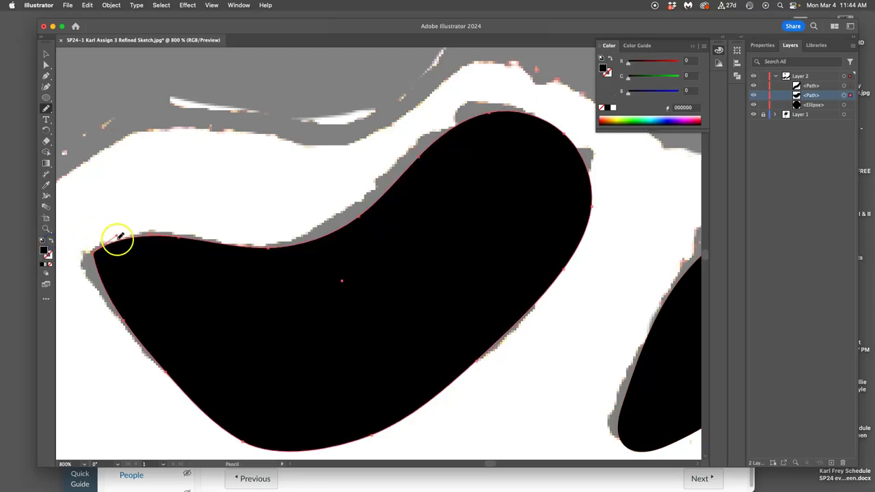
pyautogui.keyDown('super'); pyautogui.click(141, 209); pyautogui.keyUp('super')
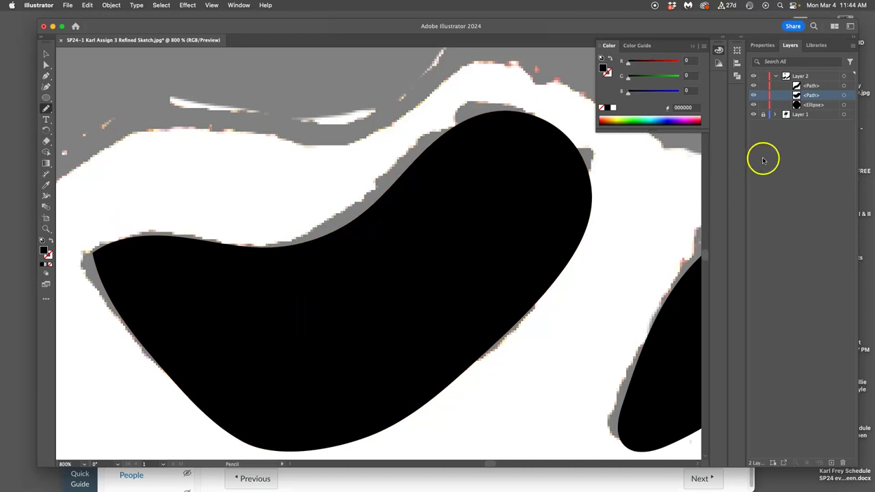
pyautogui.click(754, 115)
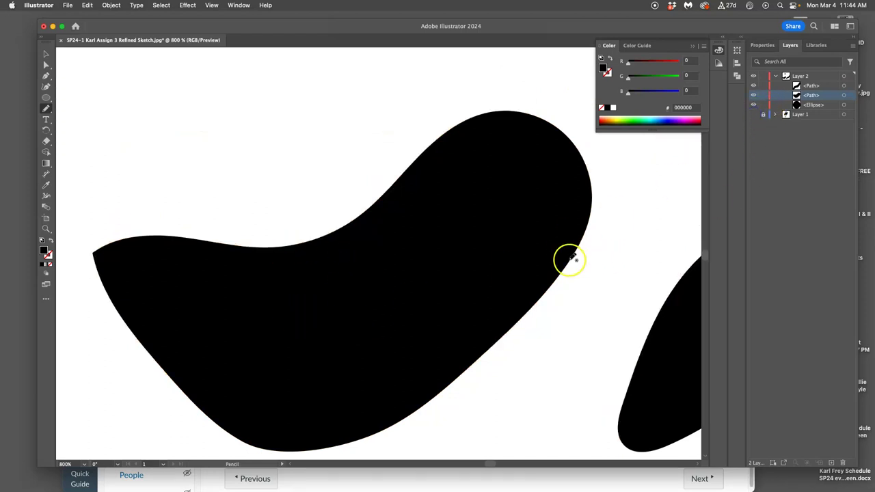
pyautogui.press('super+minus')
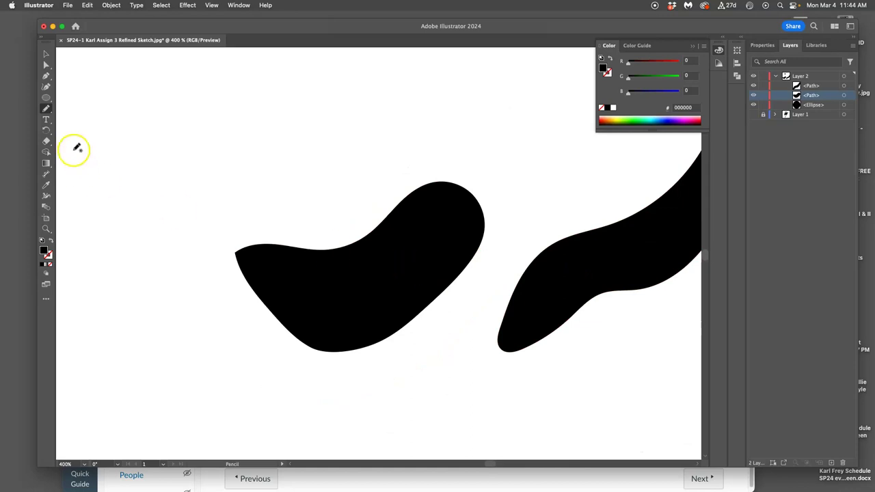
# Search the Pencil flyout and the full tools list for the Smooth tool.
pyautogui.moveTo(47, 108); pyautogui.dragTo(82, 142)
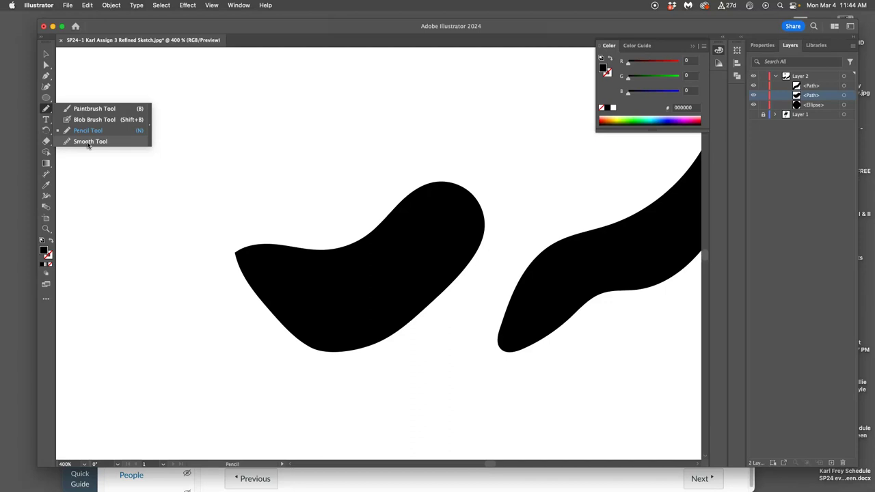
pyautogui.moveTo(85, 136)
pyautogui.mouseDown()
pyautogui.moveTo(44, 110)
pyautogui.moveTo(53, 299)
pyautogui.mouseUp()
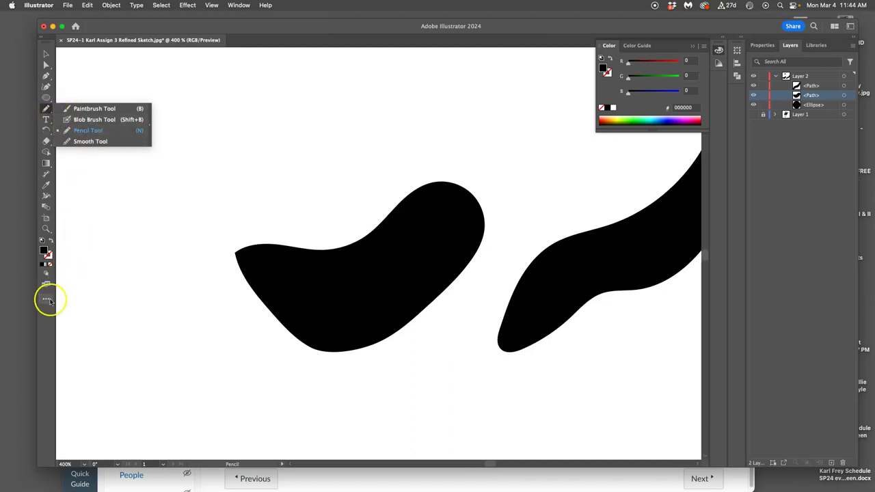
pyautogui.click(49, 300)
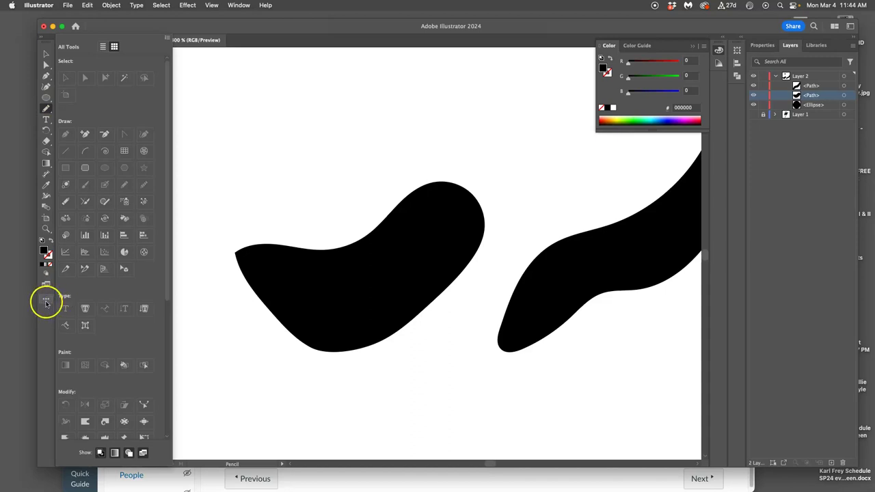
pyautogui.click(47, 110)
pyautogui.click(46, 303)
pyautogui.click(46, 302)
pyautogui.click(47, 301)
pyautogui.scroll(-5, 116, 270)
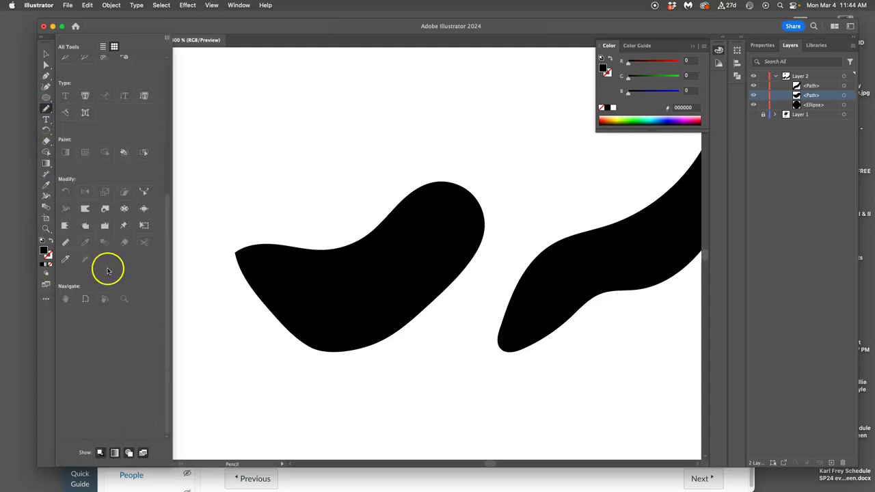
pyautogui.scroll(5, 109, 266)
# Choose the Smooth Tool, smooth the left black shape's top edge, and reselect the shape.
pyautogui.moveTo(47, 111); pyautogui.dragTo(74, 144)
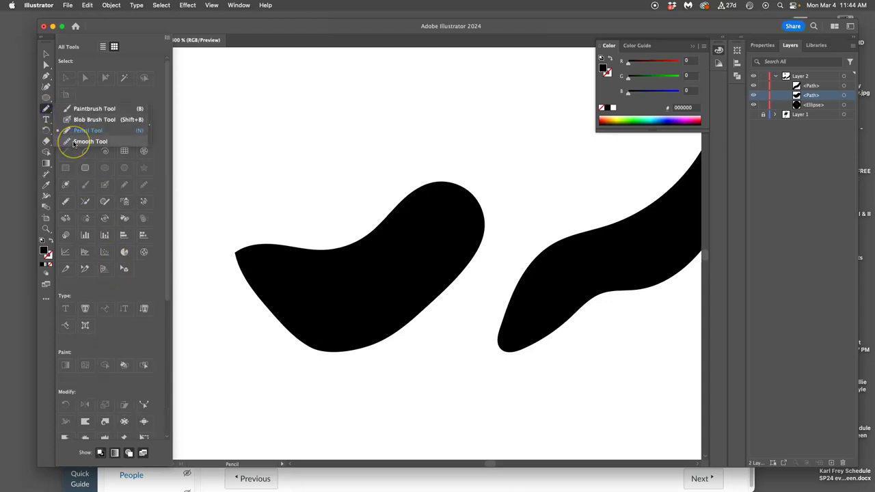
pyautogui.moveTo(65, 142); pyautogui.dragTo(68, 147)
pyautogui.moveTo(74, 144); pyautogui.dragTo(74, 143)
pyautogui.moveTo(266, 244)
pyautogui.mouseDown()
pyautogui.moveTo(332, 256)
pyautogui.moveTo(329, 271)
pyautogui.mouseUp()
pyautogui.click(46, 53)
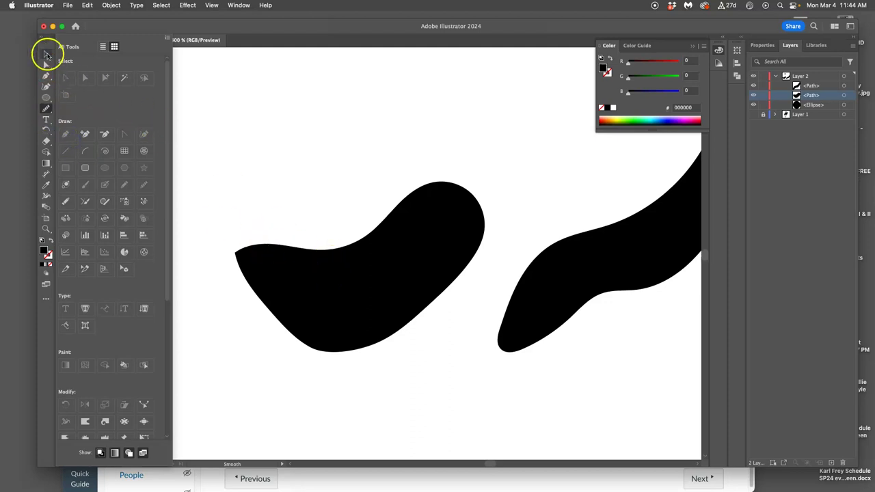
pyautogui.click(410, 277)
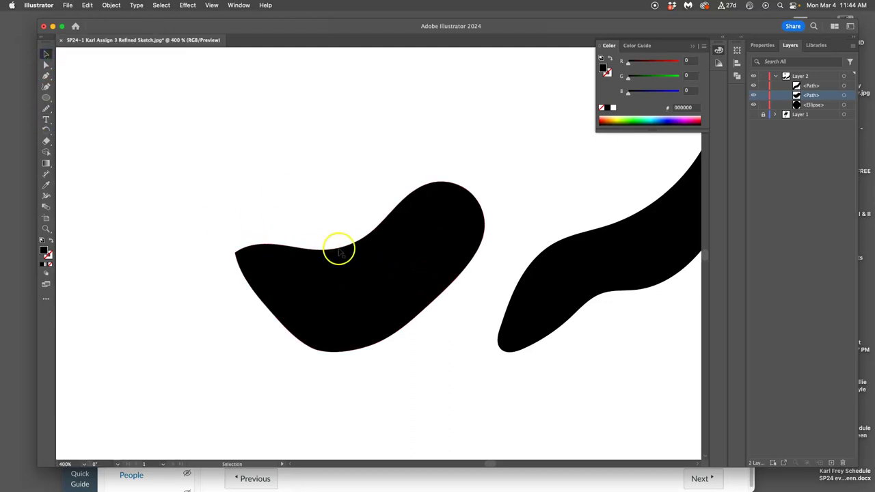
# Smooth the upper, lower, left and right edges of the left black feather shape.
pyautogui.click(312, 264)
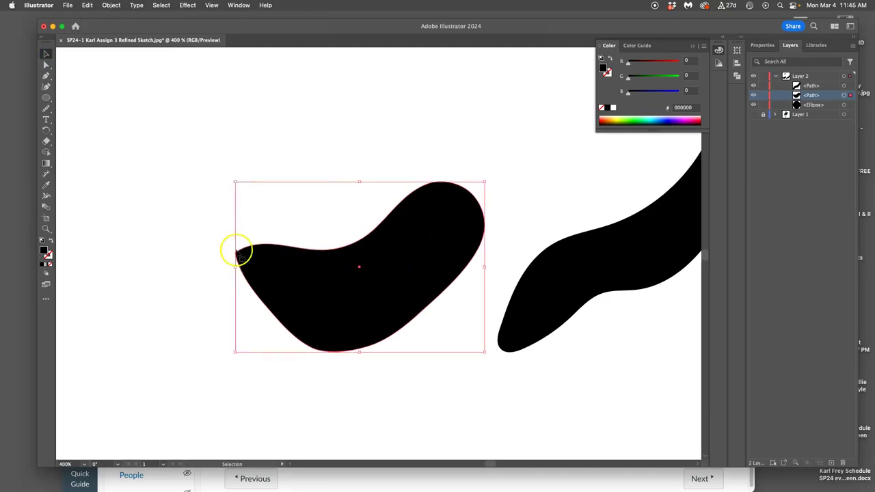
pyautogui.click(46, 108)
pyautogui.moveTo(396, 205); pyautogui.dragTo(415, 195)
pyautogui.moveTo(322, 250); pyautogui.dragTo(301, 250)
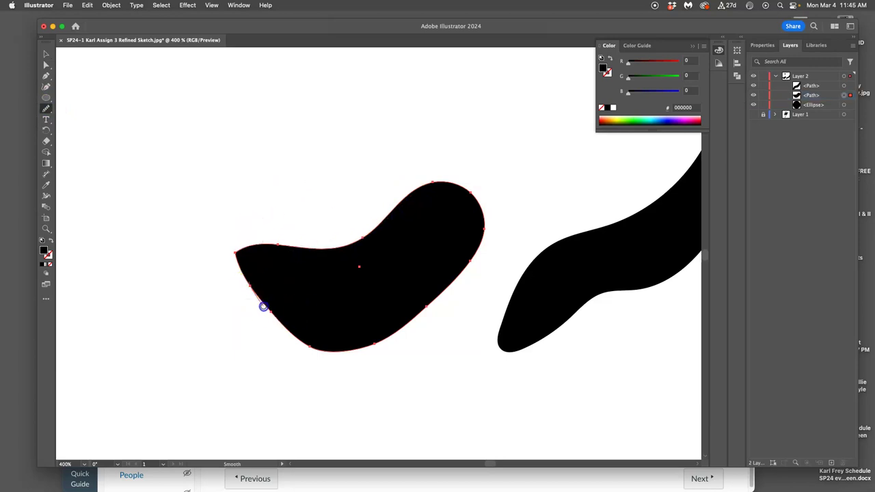
pyautogui.moveTo(299, 336); pyautogui.dragTo(338, 347)
pyautogui.moveTo(281, 318)
pyautogui.mouseDown()
pyautogui.moveTo(342, 348)
pyautogui.moveTo(372, 338)
pyautogui.moveTo(344, 350)
pyautogui.mouseUp()
pyautogui.moveTo(411, 315); pyautogui.dragTo(443, 286)
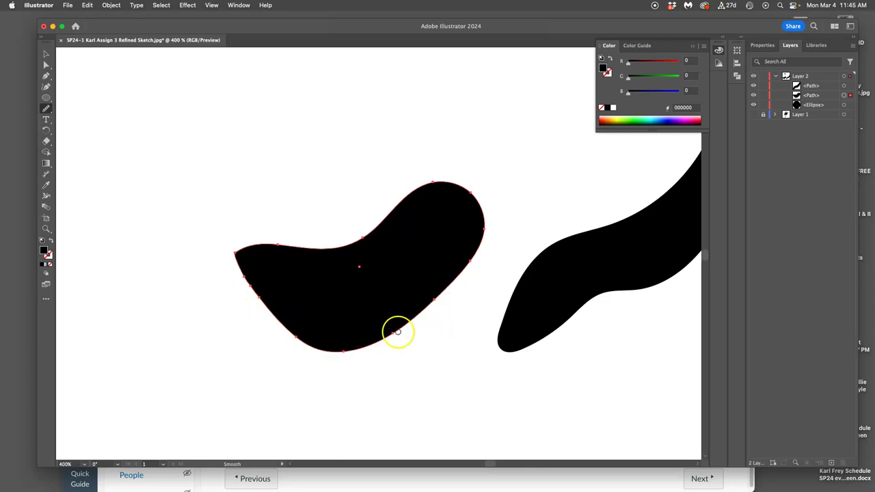
pyautogui.moveTo(479, 227); pyautogui.dragTo(476, 245)
pyautogui.moveTo(402, 333); pyautogui.dragTo(364, 345)
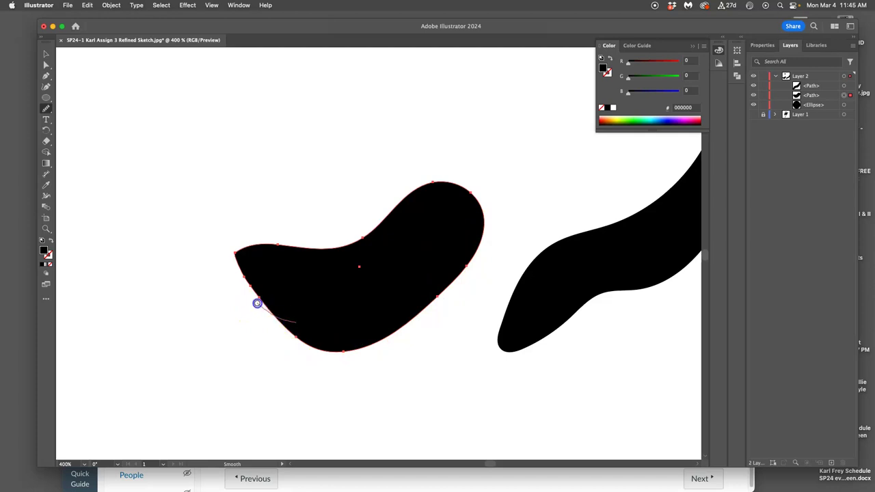
pyautogui.moveTo(248, 286); pyautogui.dragTo(295, 322)
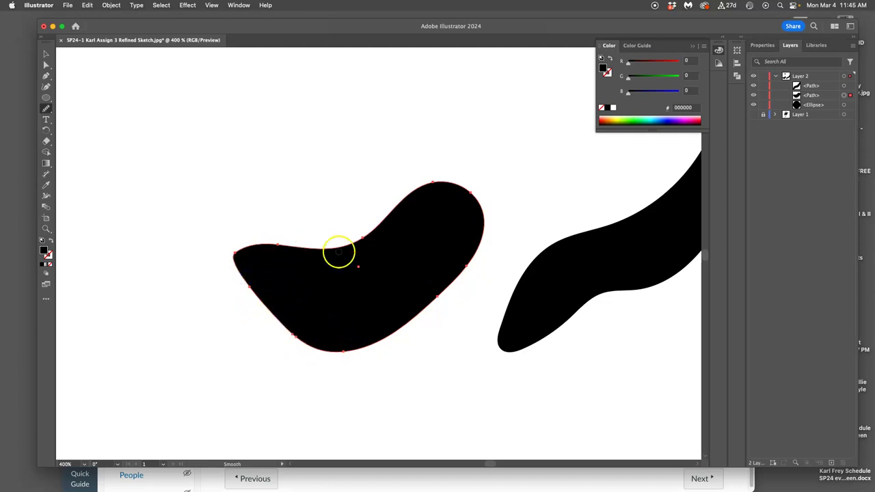
# Select the right feather shape, smooth each of its edges, and zoom out.
pyautogui.hscroll(1, 218, 388)
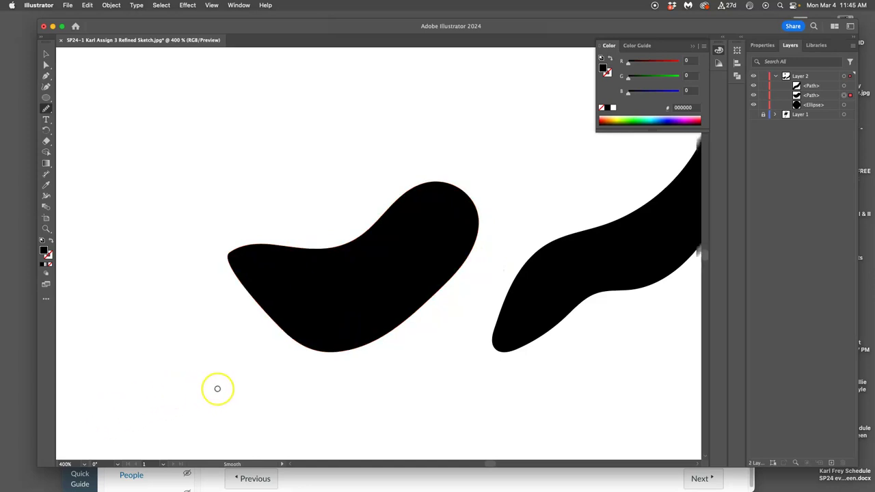
pyautogui.hscroll(10, 217, 388)
pyautogui.press('v')
pyautogui.keyDown('super'); pyautogui.click(331, 287); pyautogui.keyUp('super')
pyautogui.moveTo(309, 249); pyautogui.dragTo(302, 256)
pyautogui.click(369, 302)
pyautogui.moveTo(407, 289)
pyautogui.mouseDown()
pyautogui.moveTo(451, 269)
pyautogui.moveTo(470, 244)
pyautogui.moveTo(447, 260)
pyautogui.moveTo(521, 128)
pyautogui.mouseUp()
pyautogui.moveTo(488, 232); pyautogui.dragTo(469, 255)
pyautogui.moveTo(486, 130)
pyautogui.mouseDown()
pyautogui.moveTo(427, 205)
pyautogui.moveTo(394, 226)
pyautogui.moveTo(404, 227)
pyautogui.moveTo(276, 294)
pyautogui.moveTo(284, 282)
pyautogui.moveTo(267, 314)
pyautogui.mouseUp()
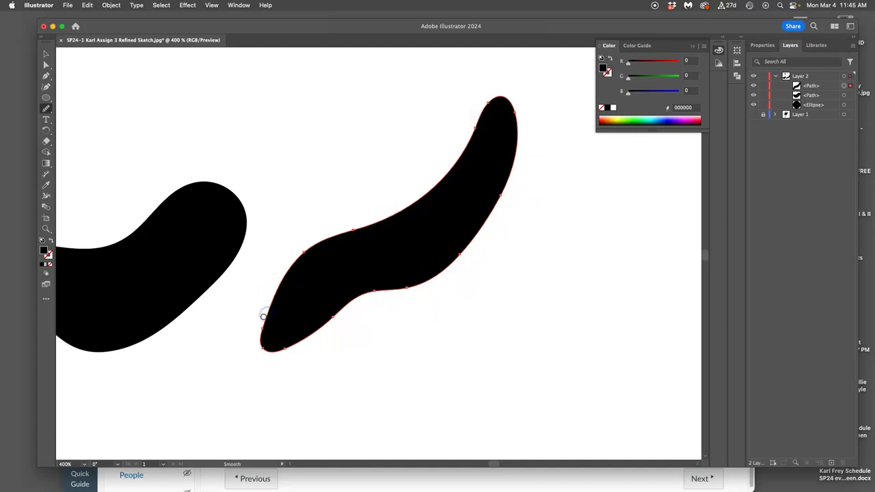
pyautogui.moveTo(346, 316); pyautogui.dragTo(289, 339)
pyautogui.press('super+minus')
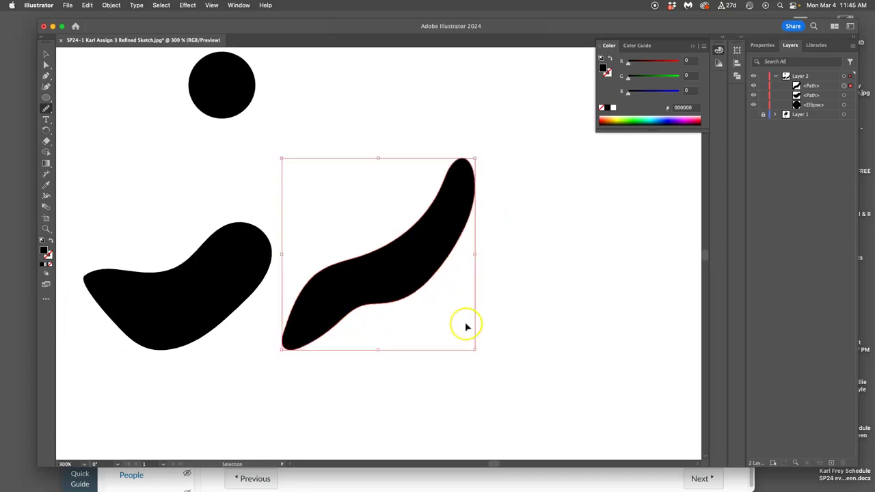
pyautogui.press('super+minus')
pyautogui.press('super+minus')
# Re-center the artwork and turn Layer 1's gray bird sketch back on beneath the feathers.
pyautogui.moveTo(428, 319); pyautogui.dragTo(526, 357)
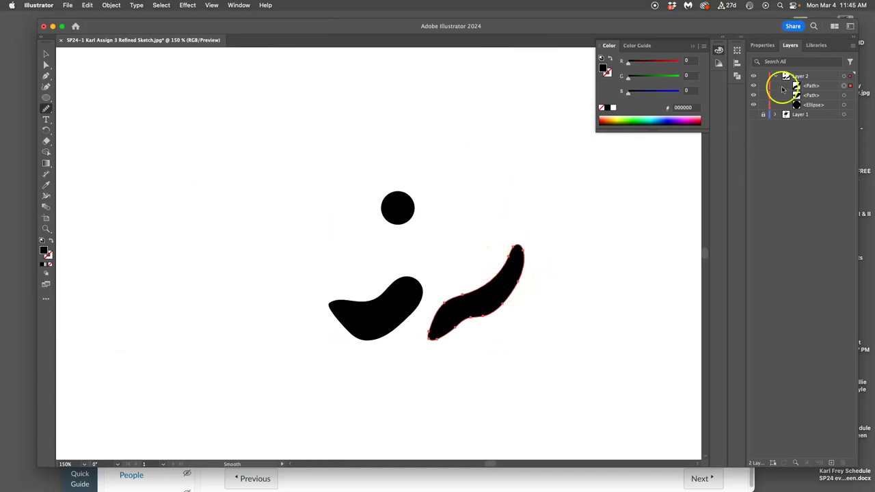
pyautogui.click(755, 114)
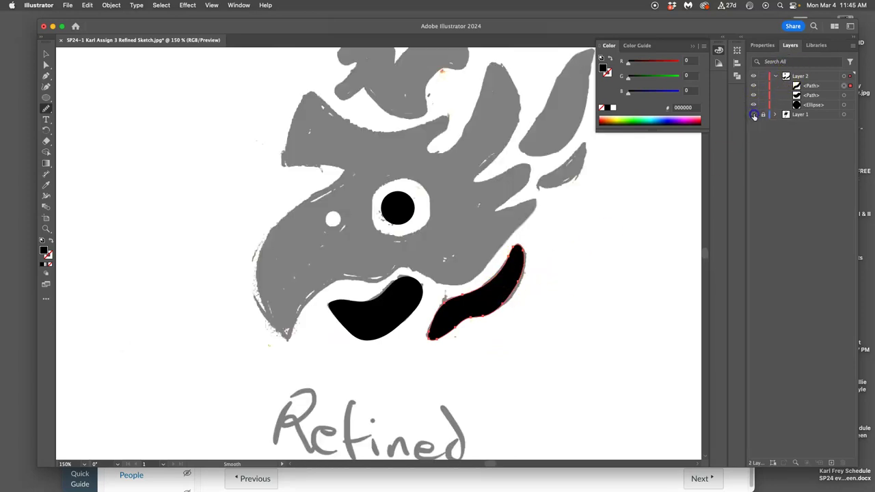
pyautogui.click(754, 115)
pyautogui.click(754, 115)
pyautogui.scroll(3, 475, 153)
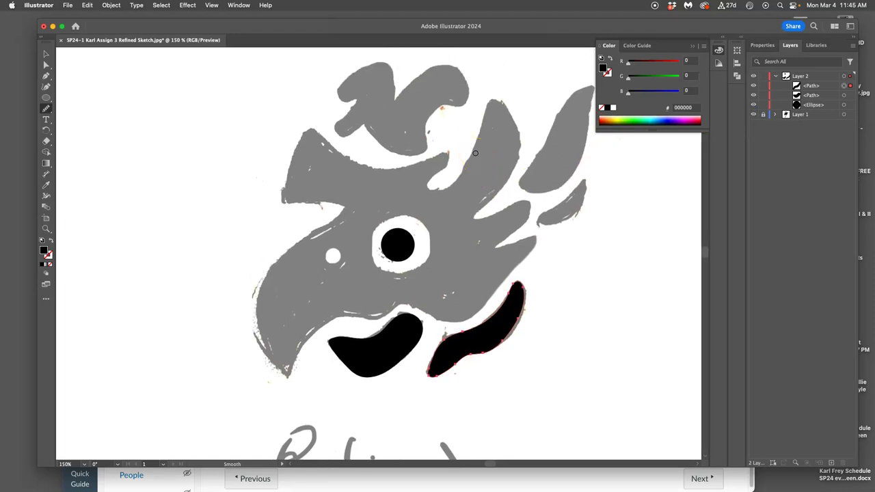
pyautogui.hscroll(3, 474, 154)
pyautogui.moveTo(480, 151); pyautogui.dragTo(486, 204)
pyautogui.click(47, 108)
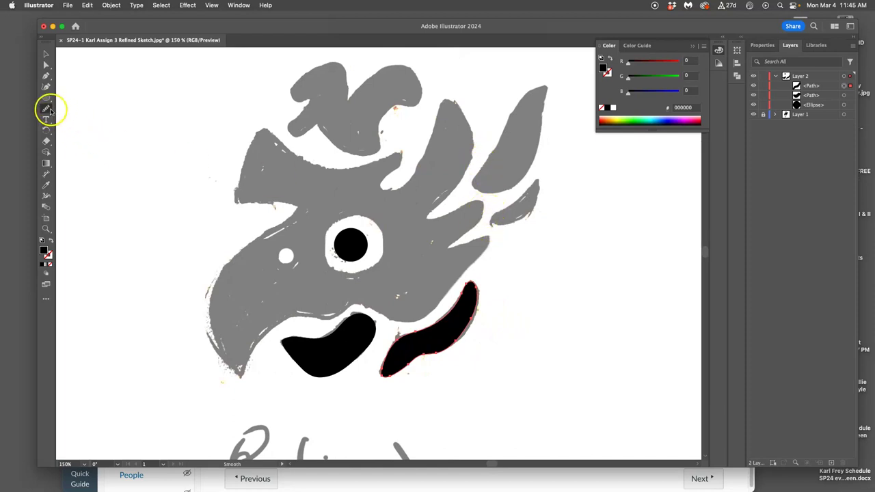
pyautogui.moveTo(46, 110)
pyautogui.mouseDown()
pyautogui.moveTo(68, 112)
pyautogui.moveTo(72, 125)
pyautogui.moveTo(75, 112)
pyautogui.moveTo(92, 111)
pyautogui.mouseUp()
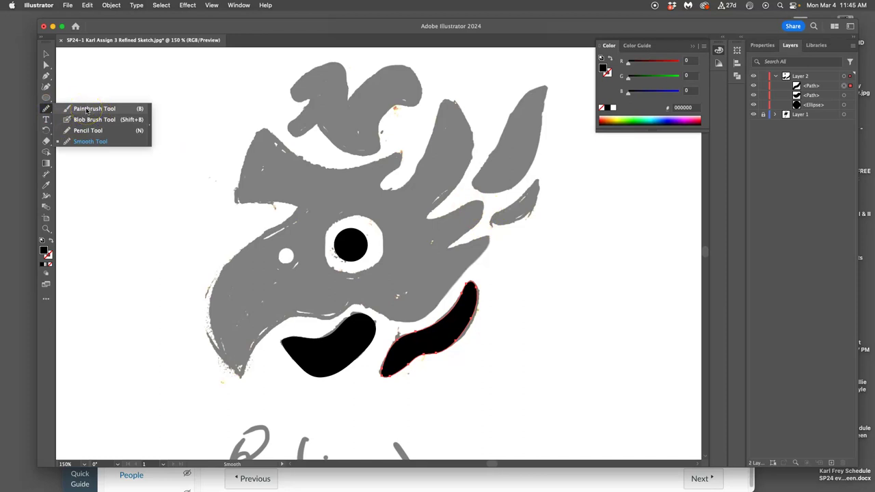
# Pick the Paintbrush Tool from the flyout, then switch to the Pen Tool.
pyautogui.moveTo(87, 111); pyautogui.dragTo(86, 109)
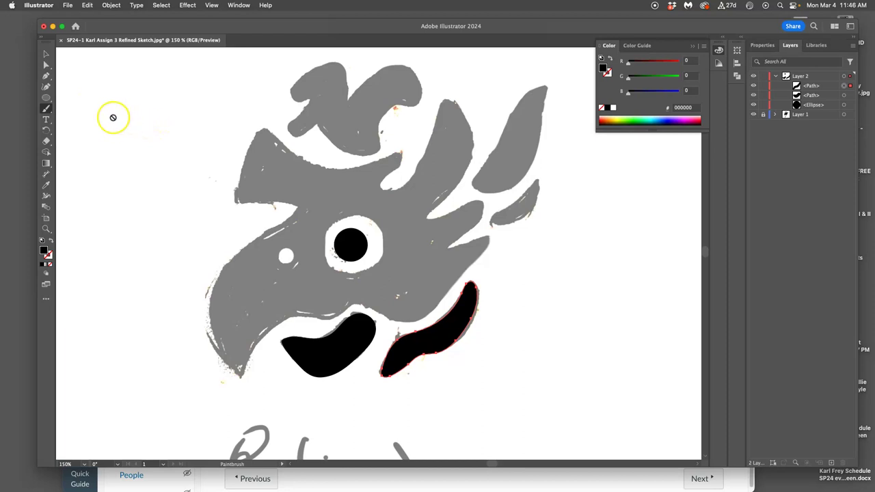
pyautogui.moveTo(264, 130)
pyautogui.mouseDown()
pyautogui.moveTo(277, 143)
pyautogui.moveTo(49, 110)
pyautogui.mouseUp()
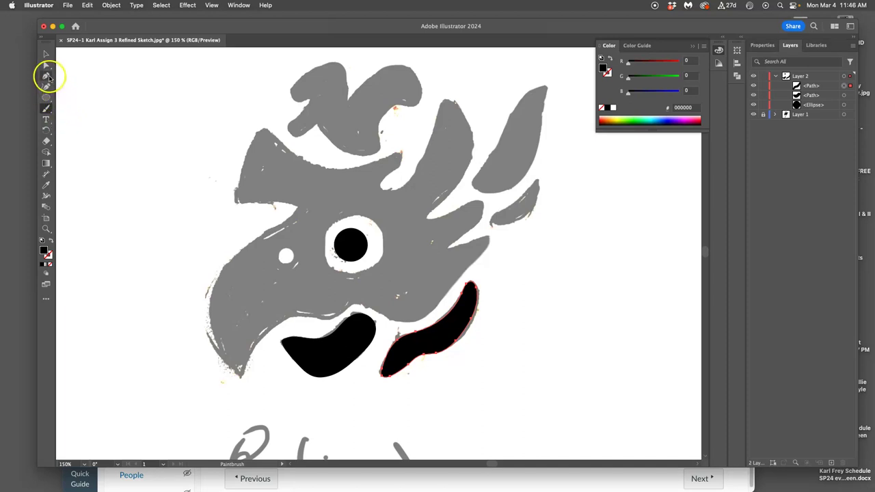
pyautogui.click(46, 77)
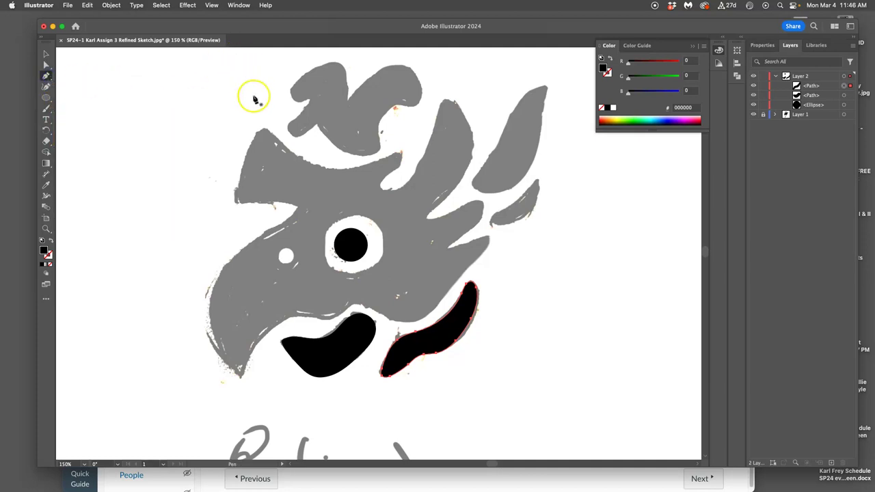
# In Chrome, open the Proving Ground #2 discussion and its background slides link in a new tab.
pyautogui.click(287, 484)
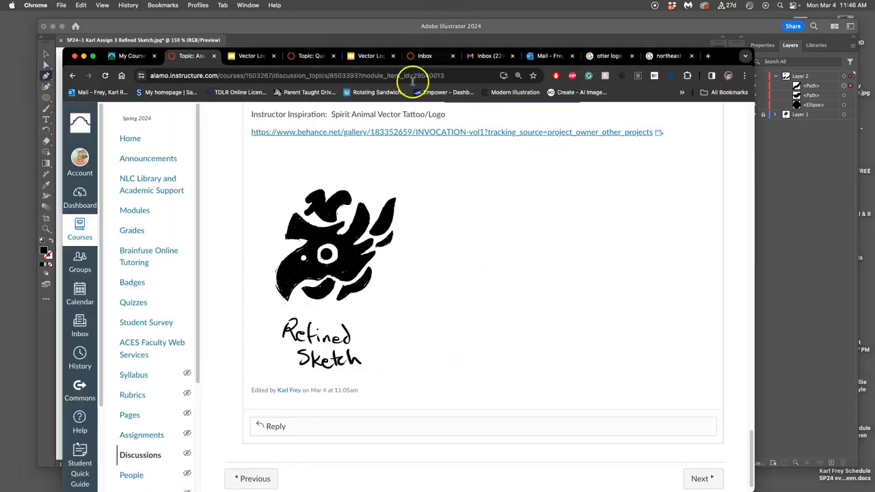
pyautogui.scroll(3, 440, 142)
pyautogui.scroll(10, 439, 142)
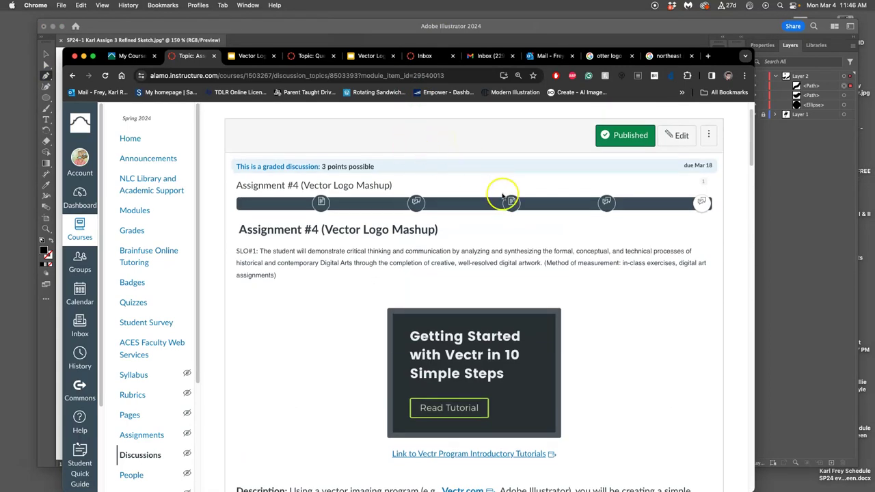
pyautogui.click(606, 202)
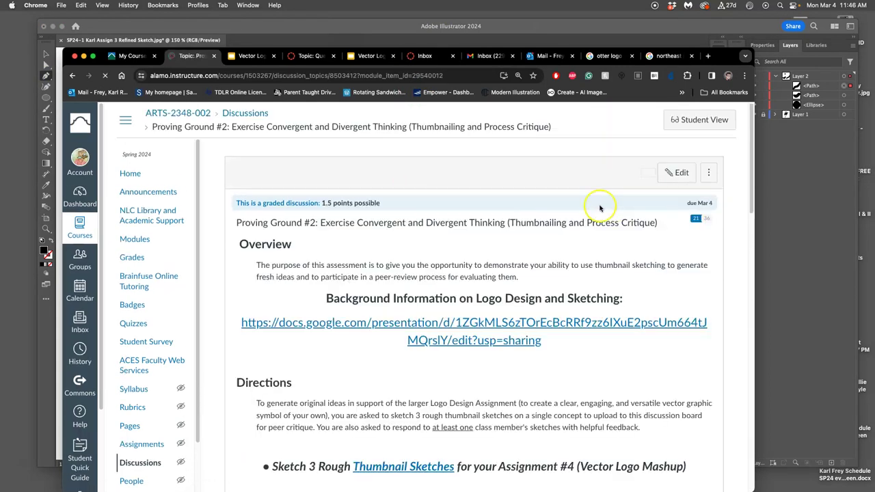
pyautogui.rightClick(483, 338)
pyautogui.click(530, 331)
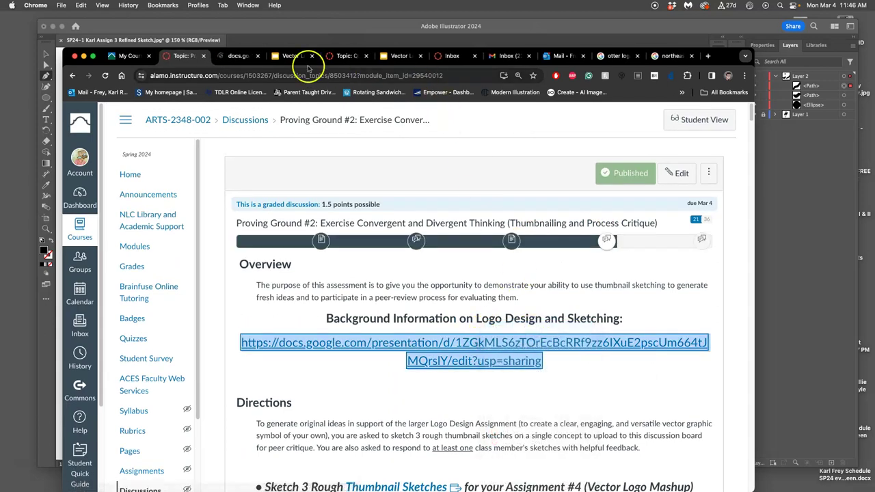
# View slide 18, the Pen Tool tips cheat-sheet, in the Vector Logo deck, then return to Illustrator.
pyautogui.click(240, 56)
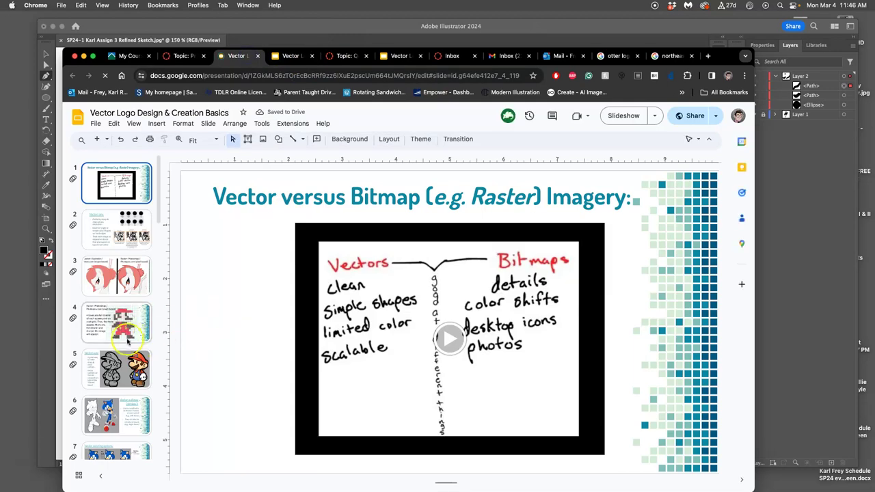
pyautogui.scroll(-15, 126, 342)
pyautogui.scroll(5, 126, 345)
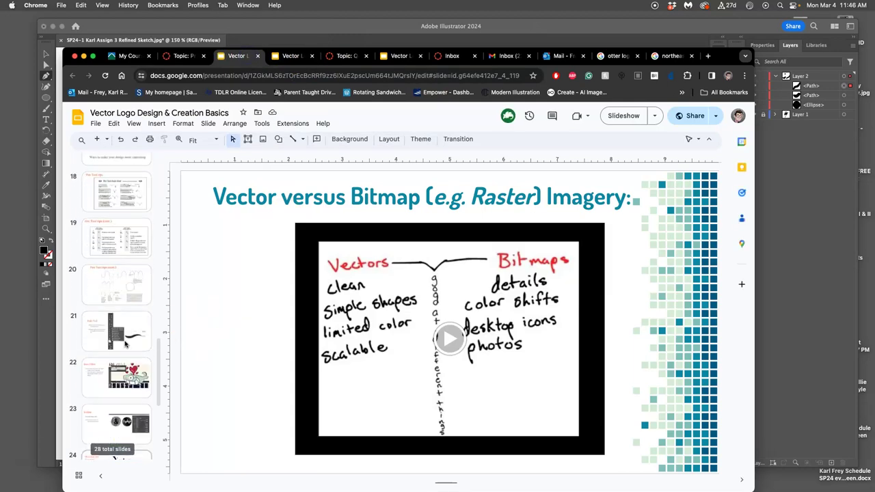
pyautogui.click(127, 225)
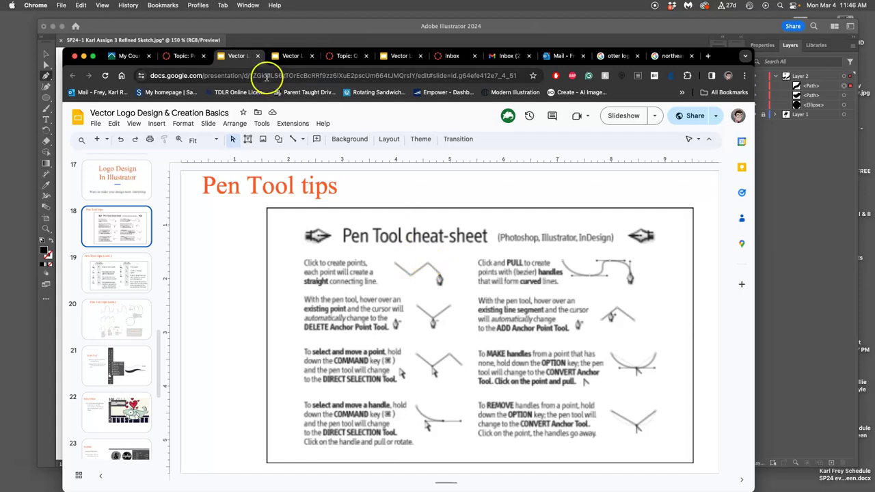
pyautogui.click(210, 32)
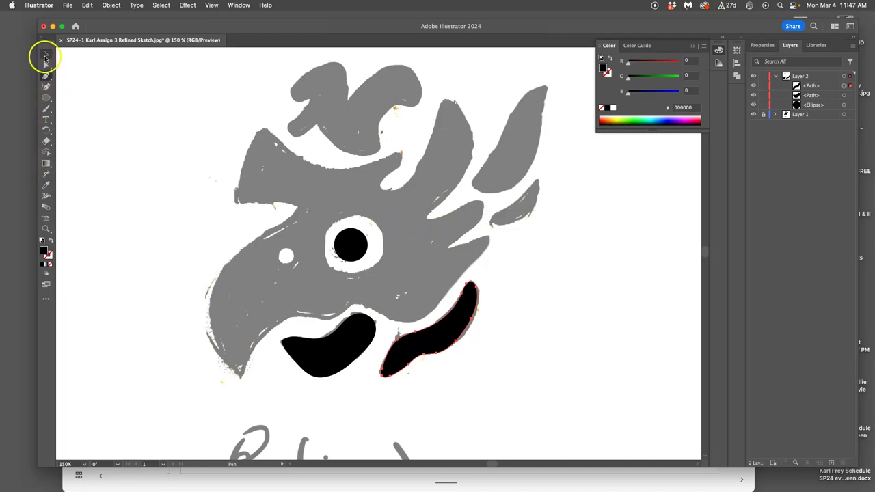
pyautogui.click(45, 54)
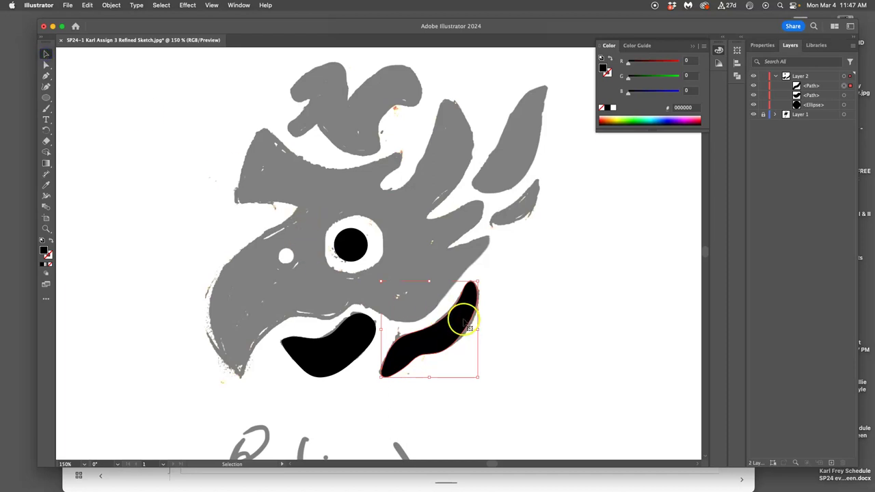
pyautogui.click(355, 352)
pyautogui.click(46, 65)
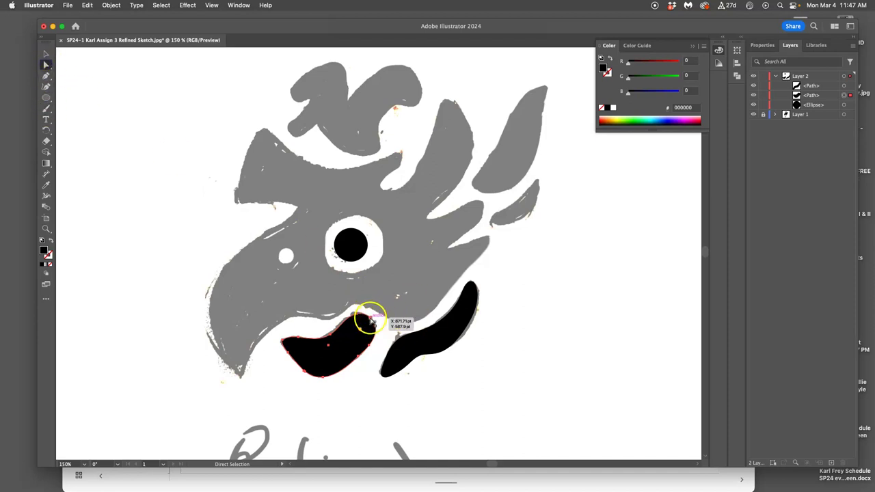
pyautogui.moveTo(371, 319)
pyautogui.mouseDown()
pyautogui.moveTo(392, 305)
pyautogui.moveTo(373, 330)
pyautogui.moveTo(363, 326)
pyautogui.moveTo(385, 324)
pyautogui.moveTo(521, 216)
pyautogui.moveTo(376, 299)
pyautogui.moveTo(351, 385)
pyautogui.moveTo(378, 326)
pyautogui.mouseUp()
pyautogui.hotkey('ctrl', 'z')
pyautogui.hotkey('ctrl', 'z')
pyautogui.hotkey('ctrl', 'z')
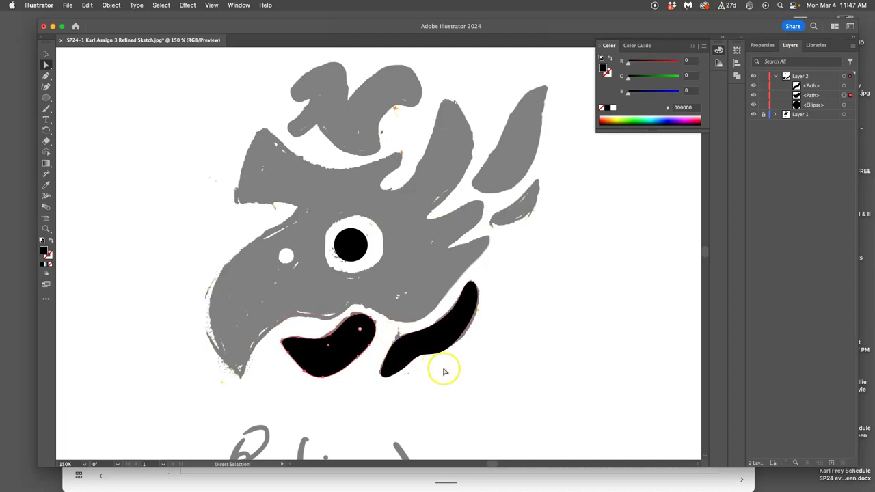
pyautogui.click(46, 54)
pyautogui.click(100, 84)
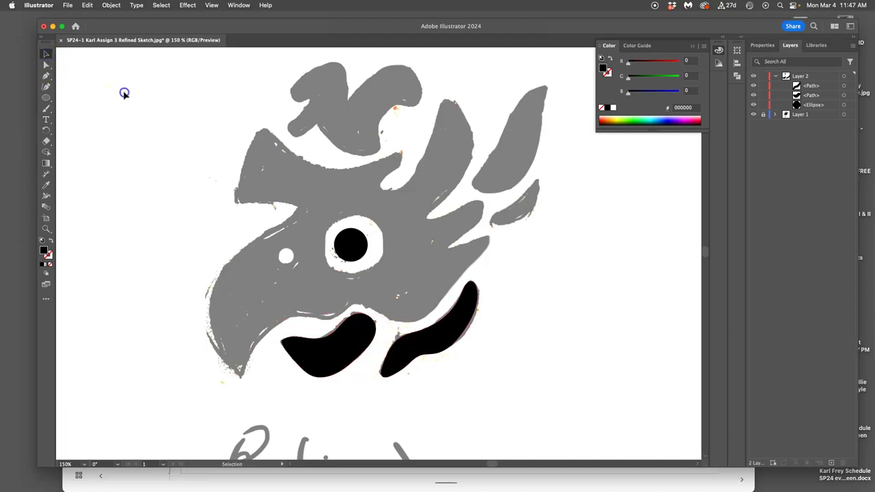
pyautogui.click(47, 77)
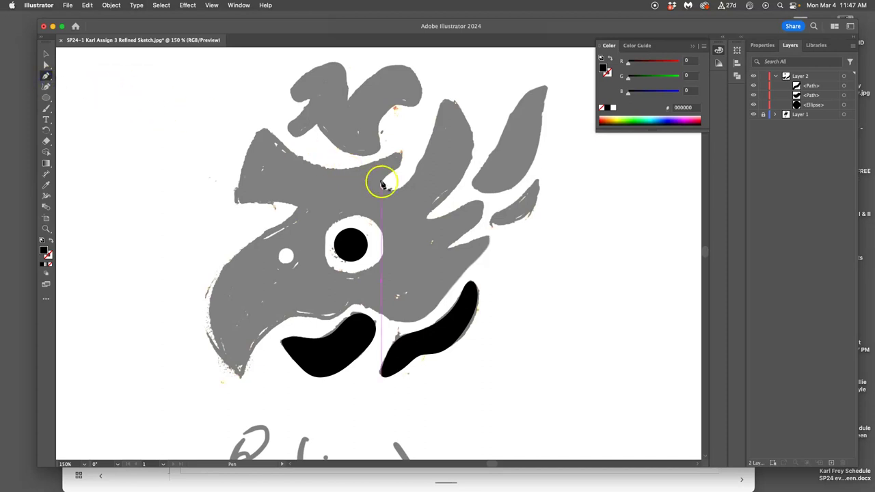
pyautogui.hscroll(5, 516, 211)
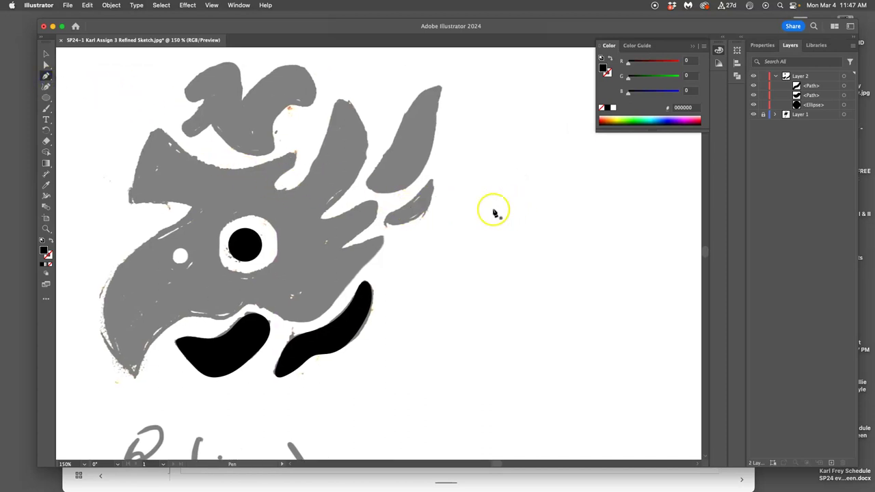
pyautogui.moveTo(470, 164); pyautogui.dragTo(513, 190)
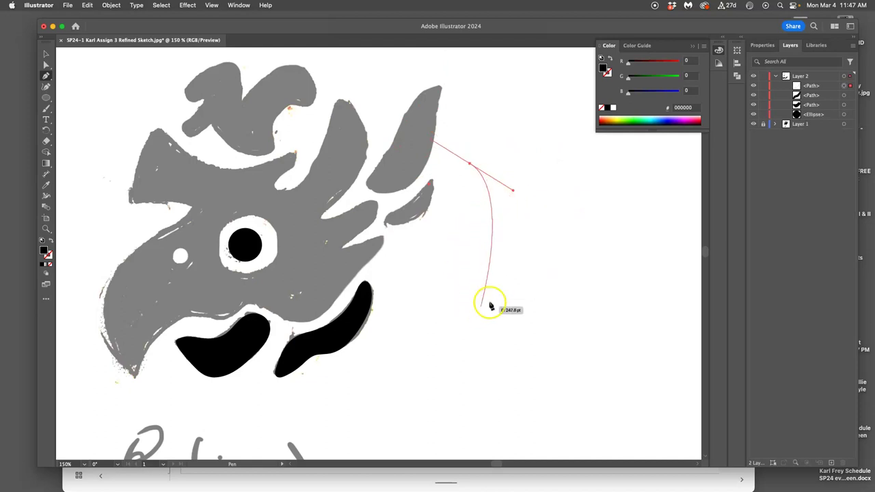
pyautogui.click(479, 255)
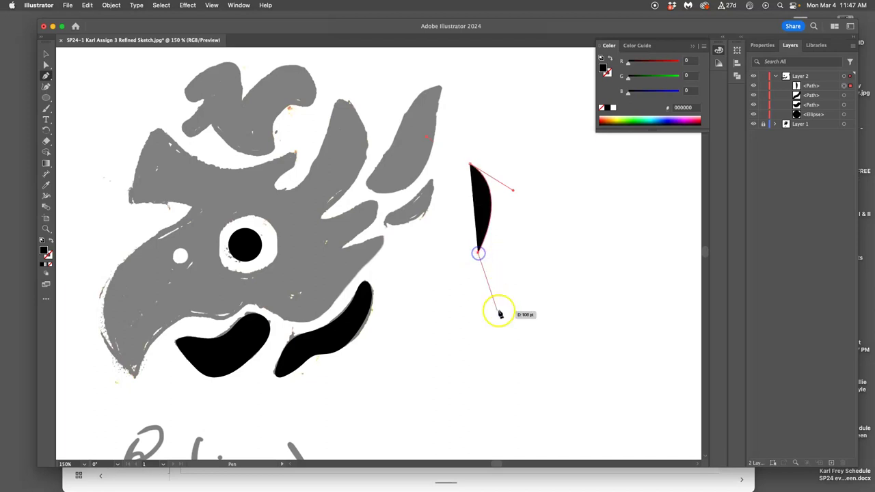
pyautogui.click(512, 295)
pyautogui.click(562, 277)
pyautogui.click(601, 241)
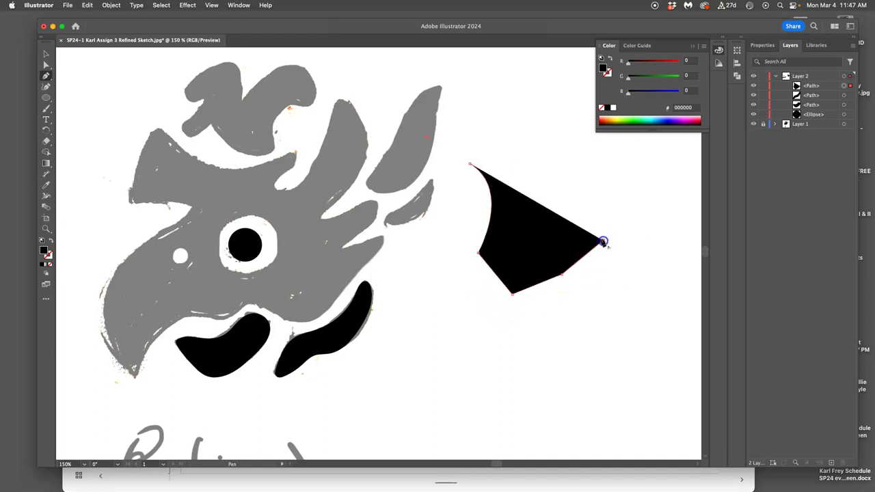
pyautogui.click(580, 182)
pyautogui.click(543, 141)
pyautogui.click(494, 111)
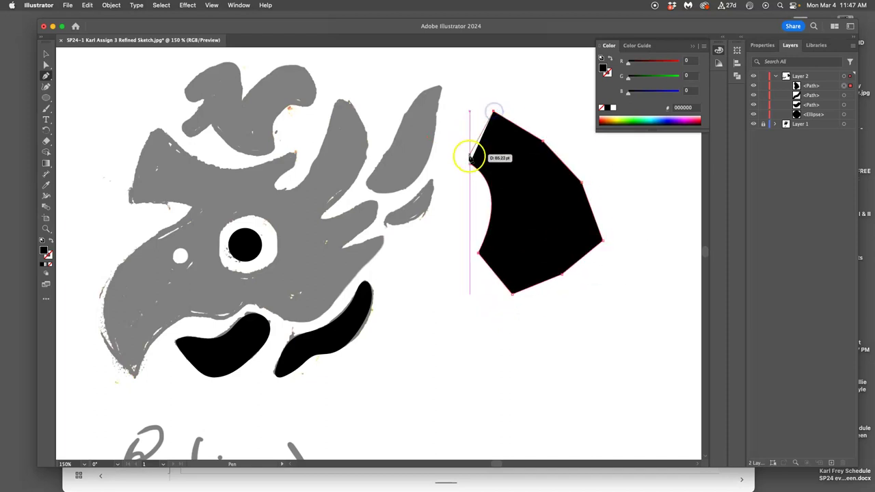
pyautogui.click(470, 163)
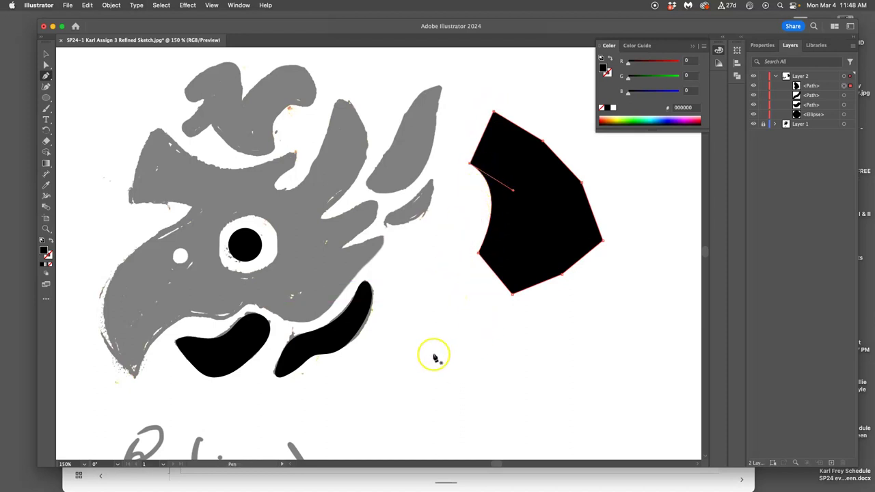
pyautogui.click(514, 193)
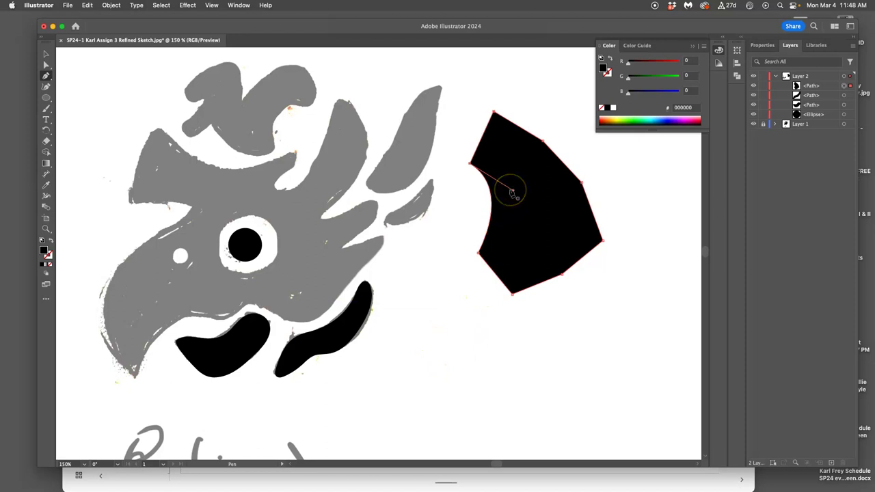
pyautogui.click(503, 268)
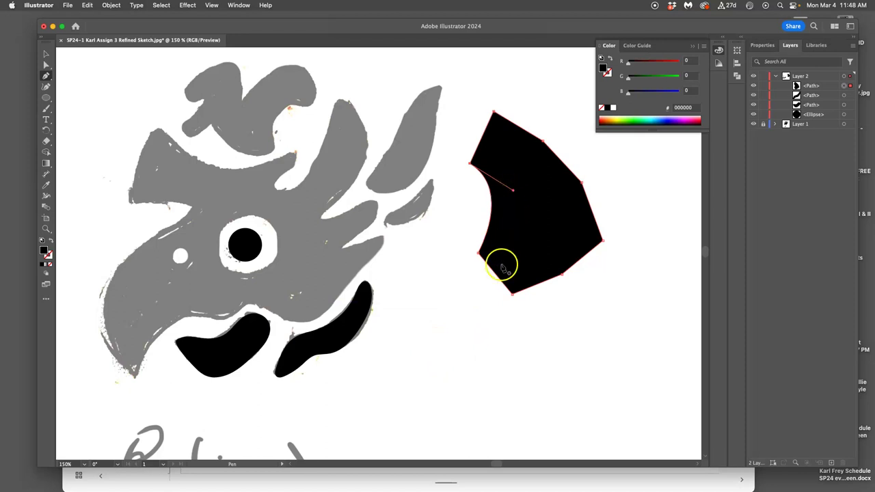
pyautogui.press('BackSpace')
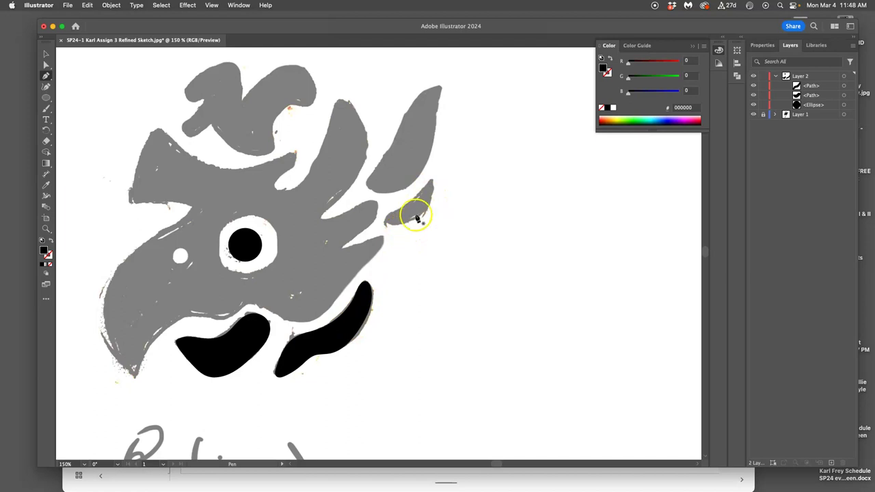
# Start a Pen path at the small feather's tip and add curved anchors down its outline.
pyautogui.scroll(6, 412, 221)
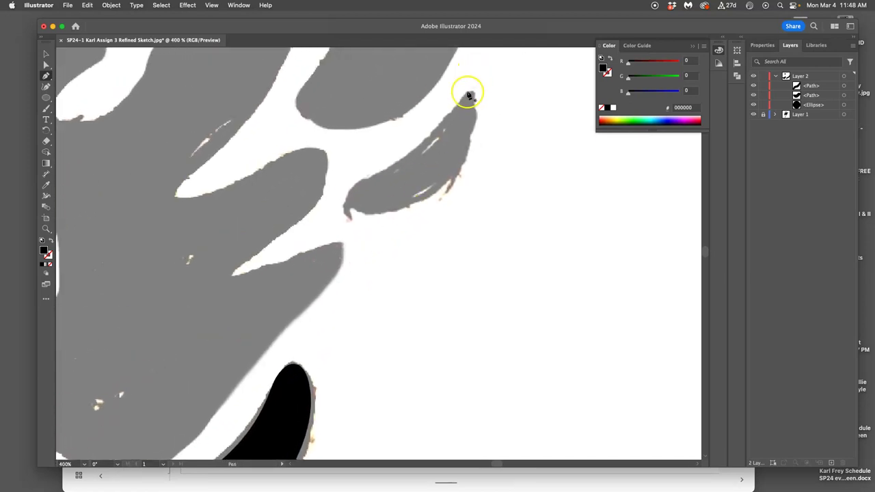
pyautogui.click(353, 185)
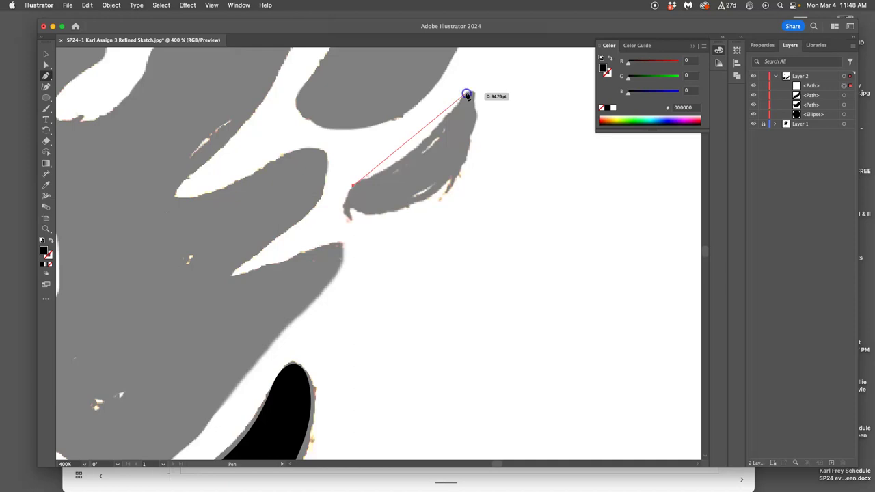
pyautogui.scroll(6, 483, 61)
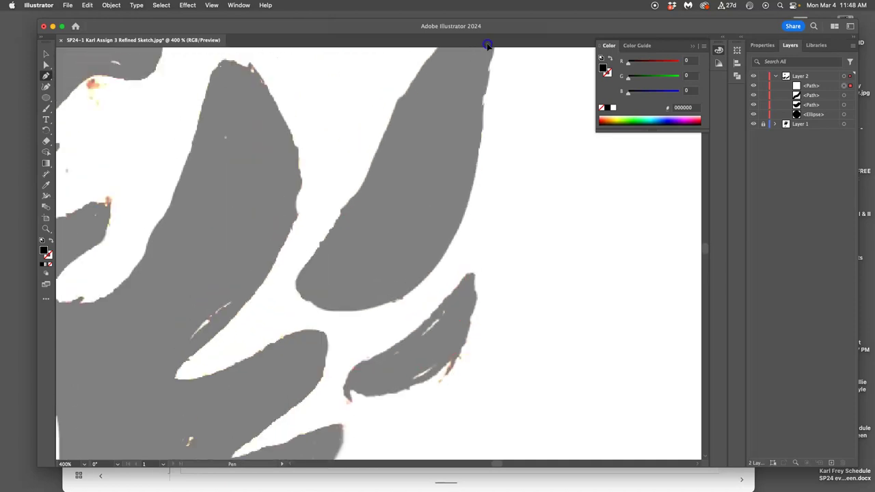
pyautogui.moveTo(466, 298)
pyautogui.mouseDown()
pyautogui.moveTo(488, 250)
pyautogui.moveTo(483, 274)
pyautogui.moveTo(512, 244)
pyautogui.moveTo(524, 213)
pyautogui.moveTo(477, 318)
pyautogui.moveTo(469, 297)
pyautogui.moveTo(476, 344)
pyautogui.moveTo(469, 303)
pyautogui.moveTo(410, 361)
pyautogui.moveTo(524, 221)
pyautogui.moveTo(454, 306)
pyautogui.moveTo(495, 322)
pyautogui.moveTo(484, 371)
pyautogui.moveTo(465, 307)
pyautogui.moveTo(488, 307)
pyautogui.moveTo(477, 298)
pyautogui.mouseUp()
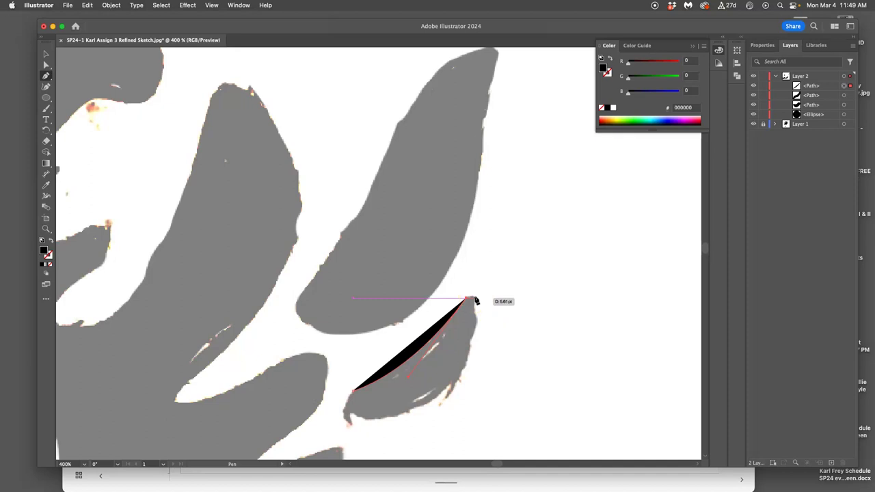
pyautogui.moveTo(476, 301); pyautogui.dragTo(476, 317)
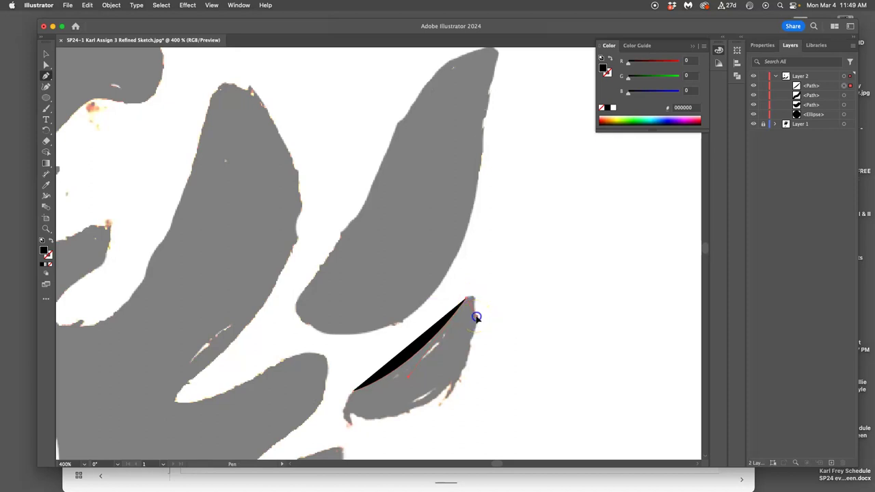
pyautogui.click(469, 353)
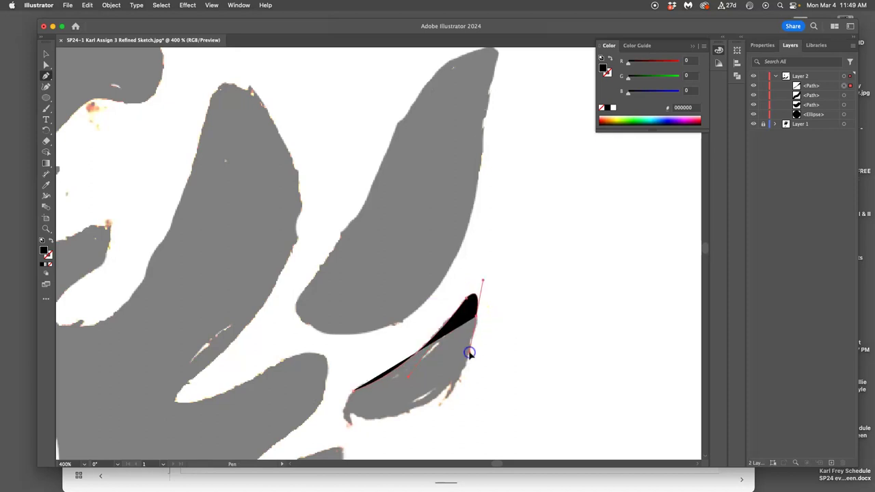
# Curve the path along the feather's lower edge and set its left point to finish the crescent.
pyautogui.moveTo(474, 322); pyautogui.dragTo(476, 320)
pyautogui.moveTo(420, 415); pyautogui.dragTo(350, 414)
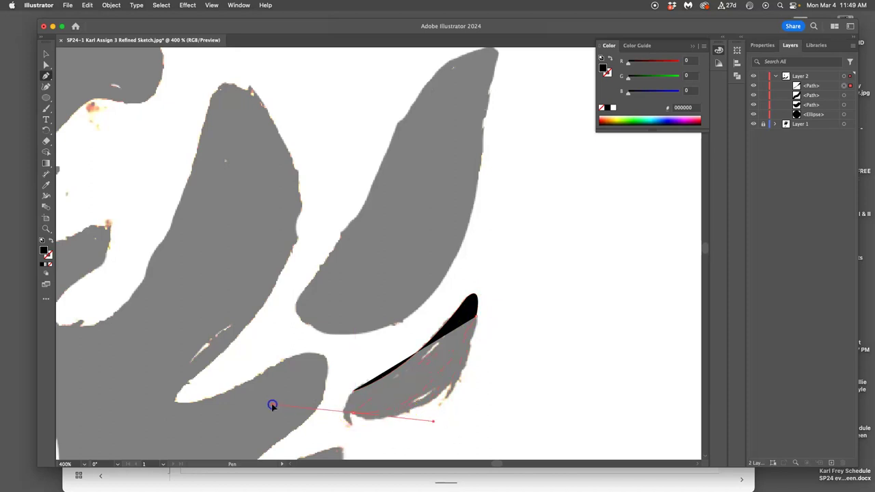
pyautogui.moveTo(236, 402); pyautogui.dragTo(242, 393)
pyautogui.moveTo(347, 413)
pyautogui.mouseDown()
pyautogui.moveTo(337, 398)
pyautogui.moveTo(353, 394)
pyautogui.moveTo(345, 405)
pyautogui.mouseUp()
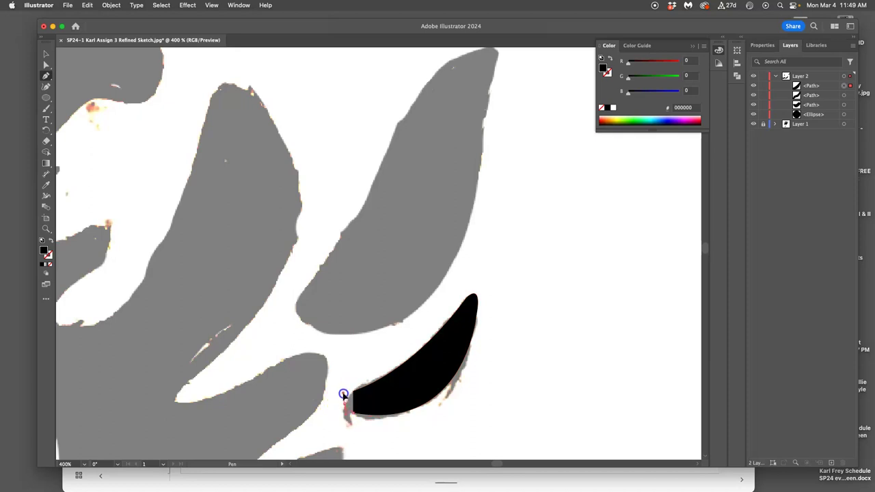
pyautogui.moveTo(340, 392); pyautogui.dragTo(350, 393)
pyautogui.click(491, 477)
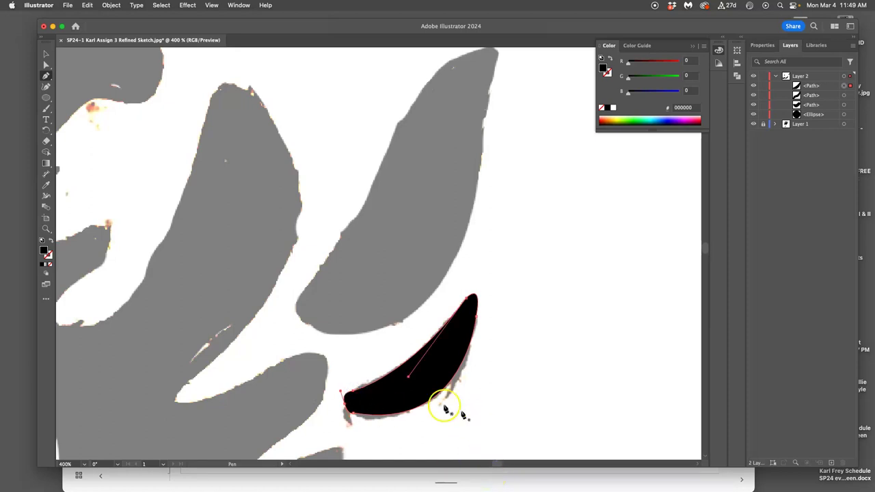
pyautogui.scroll(5, 439, 416)
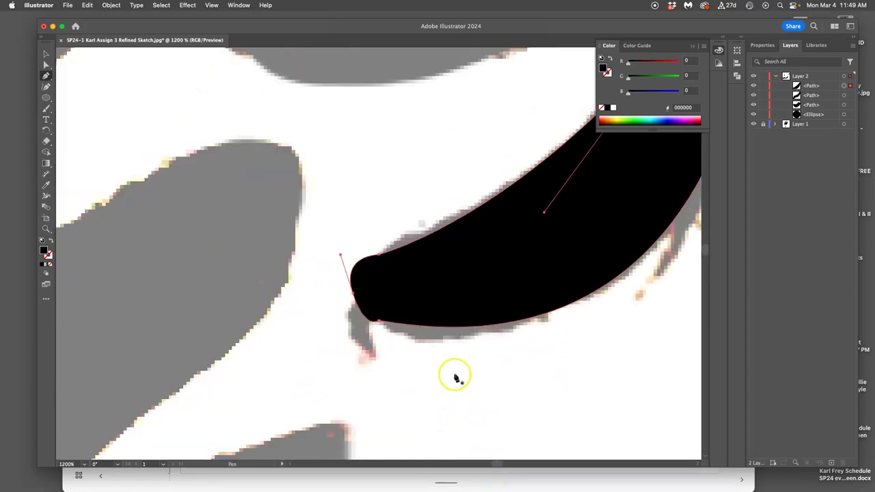
# Round off the small feather's left tip with the Pencil tool.
pyautogui.moveTo(46, 110); pyautogui.dragTo(77, 129)
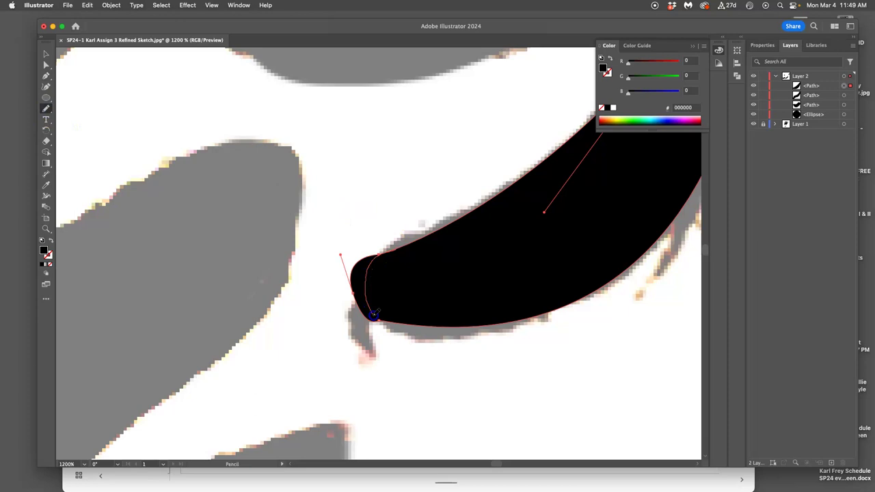
pyautogui.moveTo(382, 322); pyautogui.dragTo(382, 323)
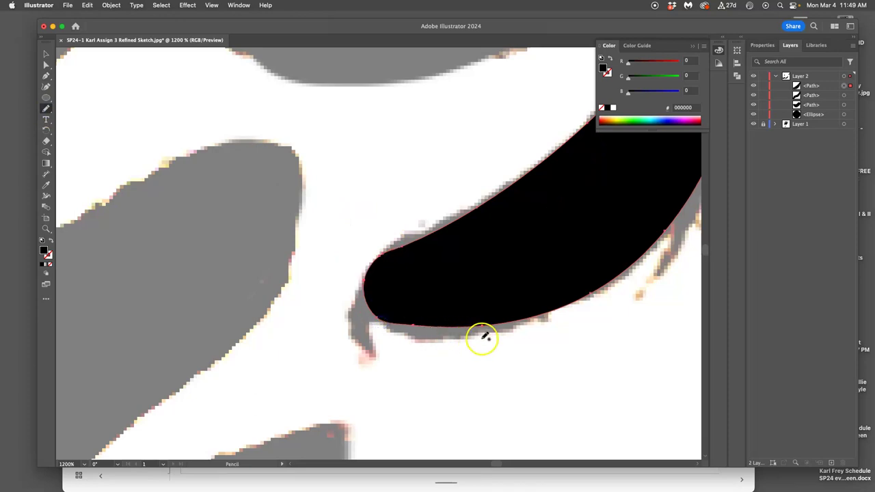
pyautogui.hscroll(5, 483, 336)
pyautogui.scroll(3, 483, 335)
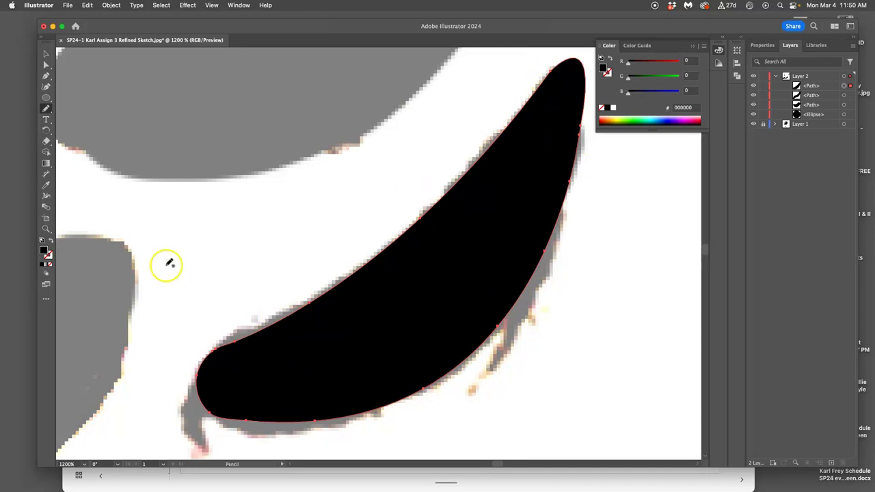
# Smooth the feather's upper-left, right and bottom edges, then hide the grey sketch layer.
pyautogui.moveTo(47, 108)
pyautogui.mouseDown()
pyautogui.moveTo(81, 130)
pyautogui.moveTo(79, 142)
pyautogui.mouseUp()
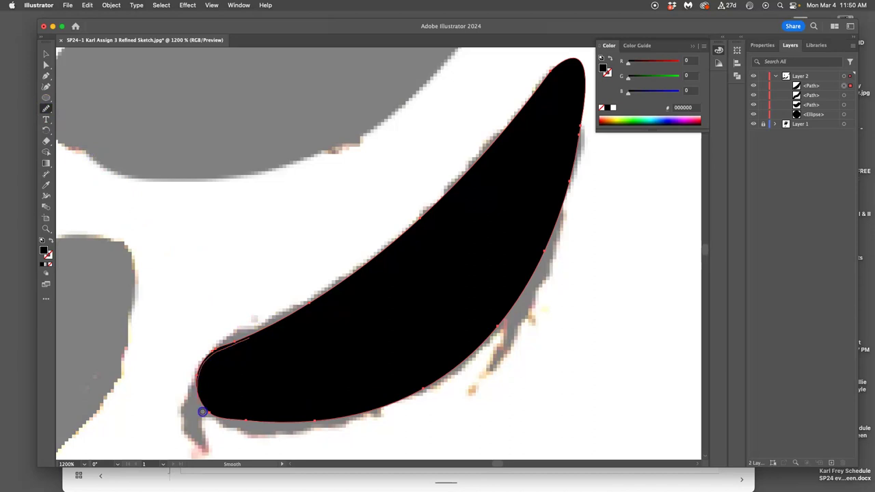
pyautogui.moveTo(238, 337)
pyautogui.mouseDown()
pyautogui.moveTo(357, 280)
pyautogui.moveTo(289, 342)
pyautogui.moveTo(235, 344)
pyautogui.moveTo(343, 288)
pyautogui.mouseUp()
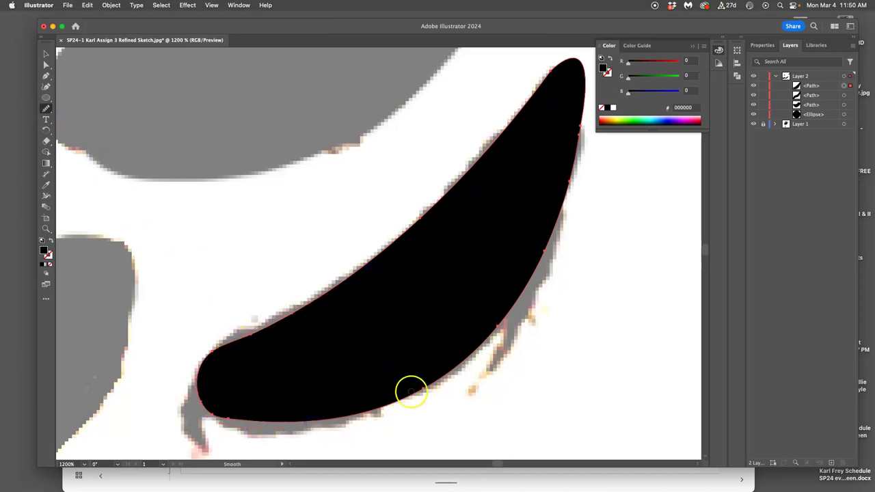
pyautogui.moveTo(426, 385)
pyautogui.mouseDown()
pyautogui.moveTo(557, 268)
pyautogui.moveTo(595, 153)
pyautogui.moveTo(594, 117)
pyautogui.mouseUp()
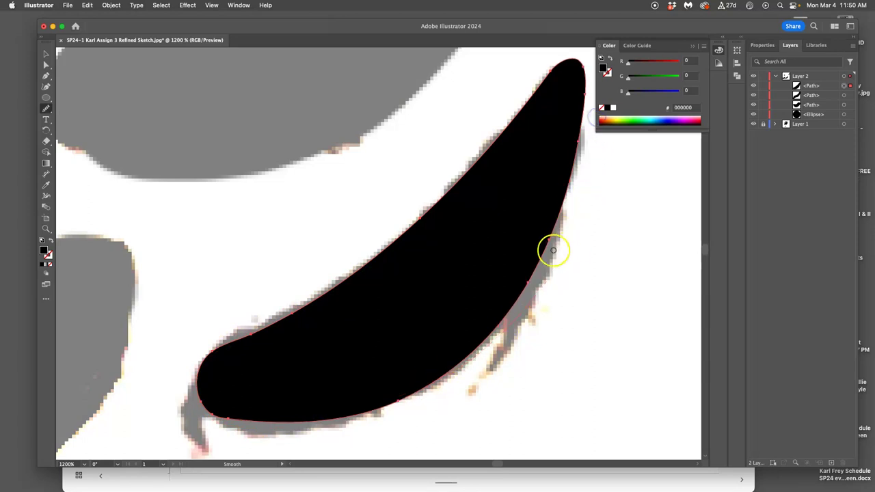
pyautogui.moveTo(200, 403); pyautogui.dragTo(542, 412)
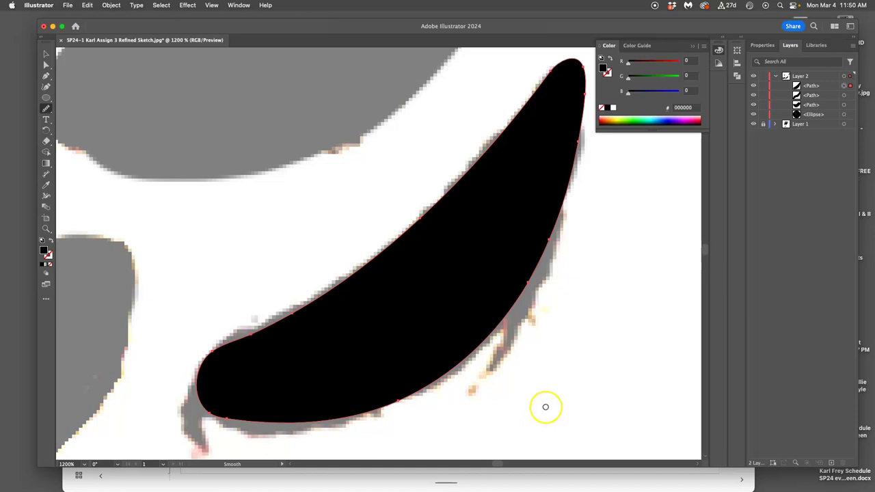
pyautogui.scroll(-10, 545, 406)
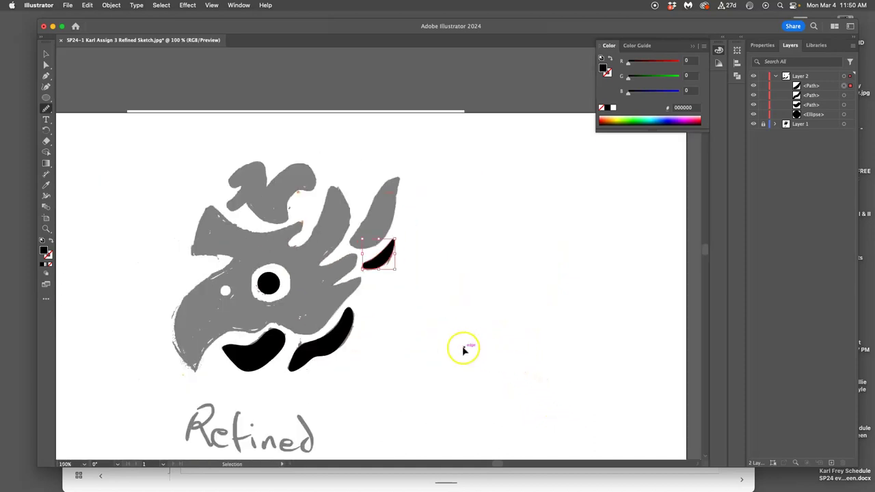
pyautogui.click(754, 123)
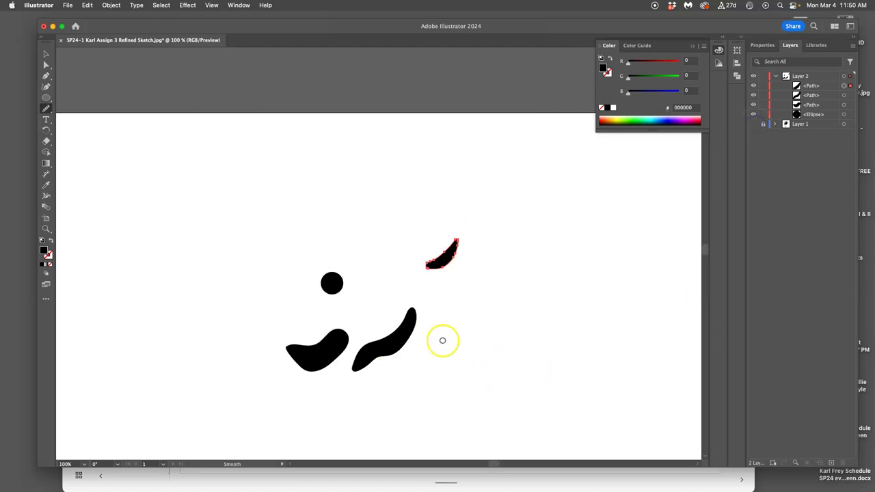
# Select the small upper-right black feather shape.
pyautogui.click(46, 65)
pyautogui.click(129, 137)
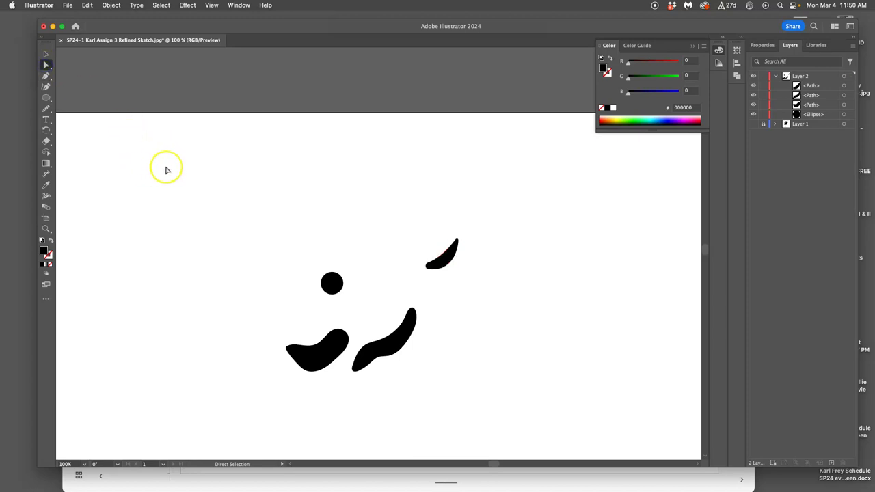
pyautogui.click(46, 54)
pyautogui.click(441, 270)
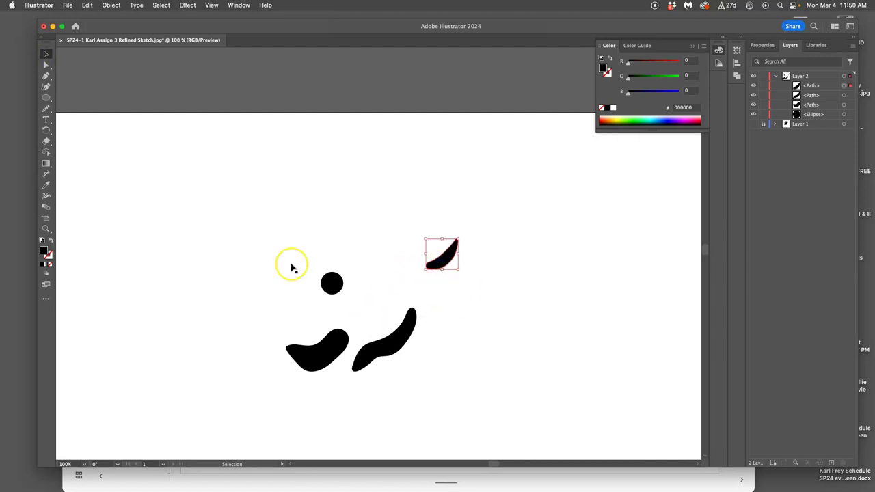
# Deselect the feather using Direct Selection and toggle Layer 1's visibility to bring back the gray sketch.
pyautogui.click(46, 65)
pyautogui.click(136, 187)
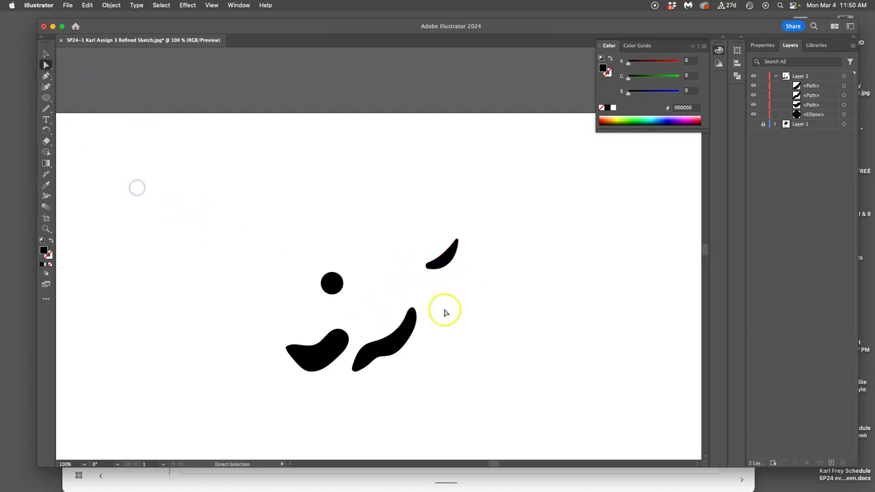
pyautogui.hscroll(-5, 458, 269)
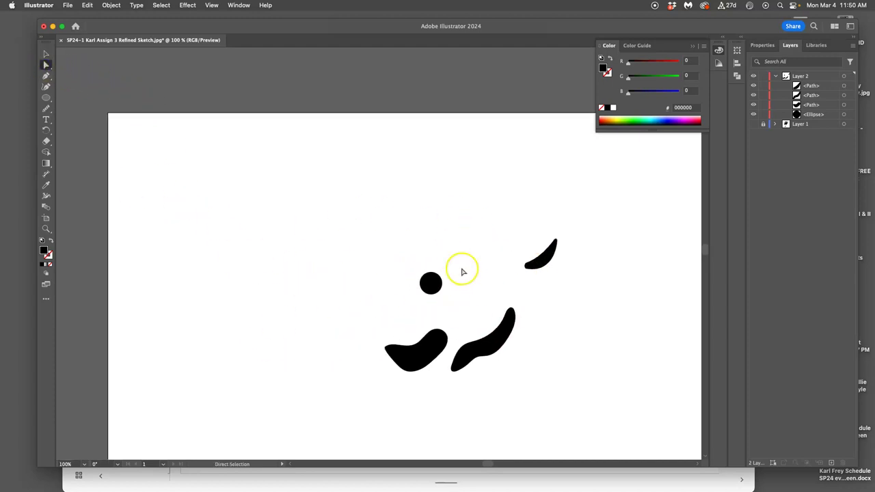
pyautogui.click(752, 125)
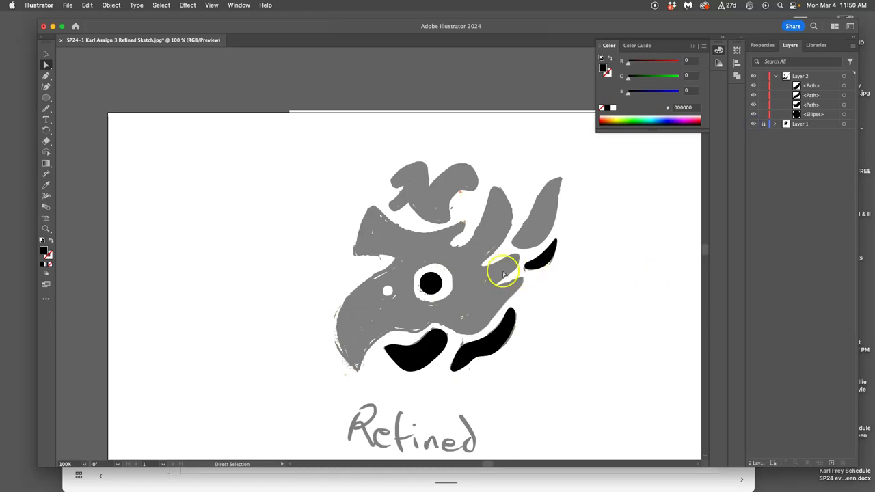
# Pan to the upper-right feather of the sketch and pick the Pen tool.
pyautogui.hscroll(2, 473, 249)
pyautogui.click(472, 250)
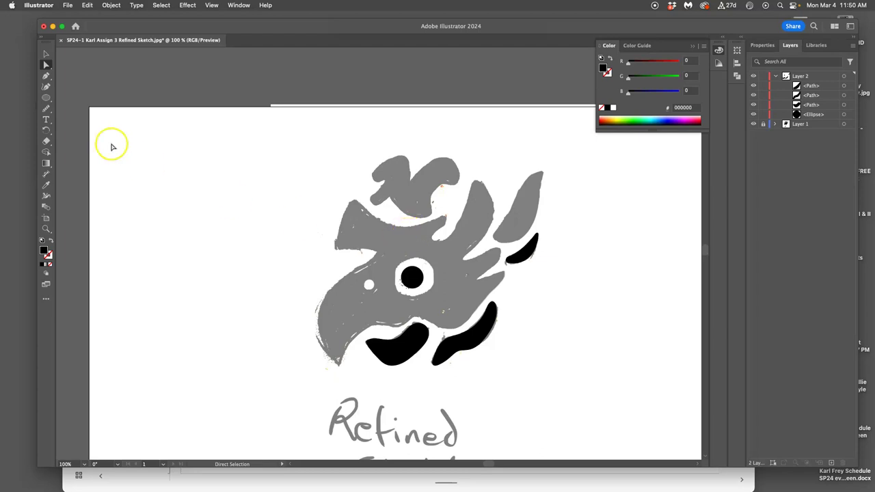
pyautogui.click(47, 77)
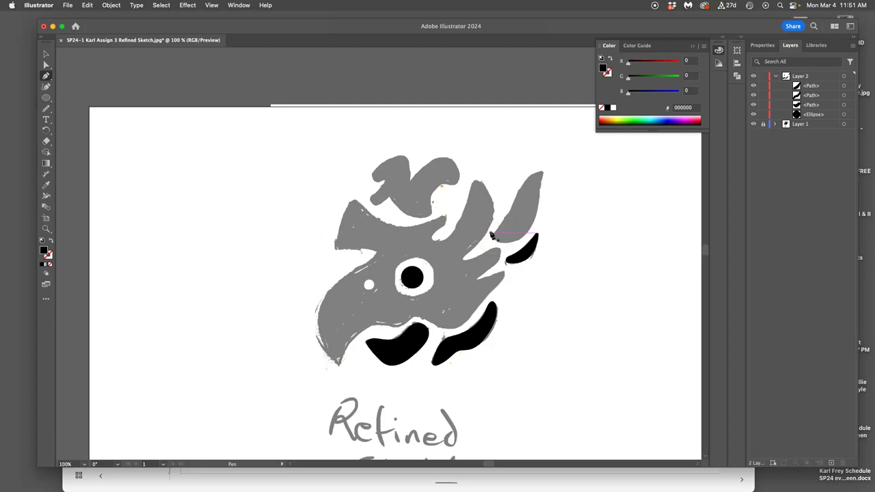
# Trace the tall upper-right feather with Pen anchors, including a curved point along its outline.
pyautogui.hscroll(2, 487, 232)
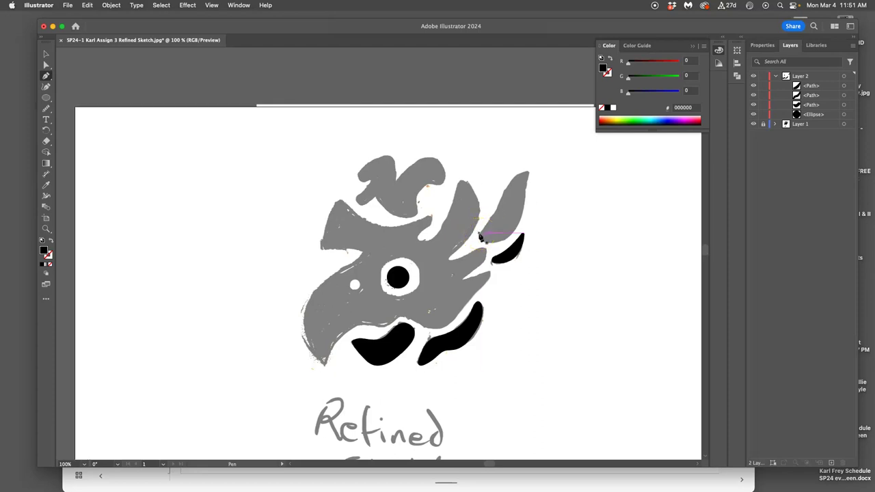
pyautogui.moveTo(481, 236)
pyautogui.mouseDown()
pyautogui.moveTo(500, 215)
pyautogui.moveTo(502, 191)
pyautogui.moveTo(527, 171)
pyautogui.moveTo(523, 189)
pyautogui.mouseUp()
pyautogui.moveTo(520, 220); pyautogui.dragTo(482, 240)
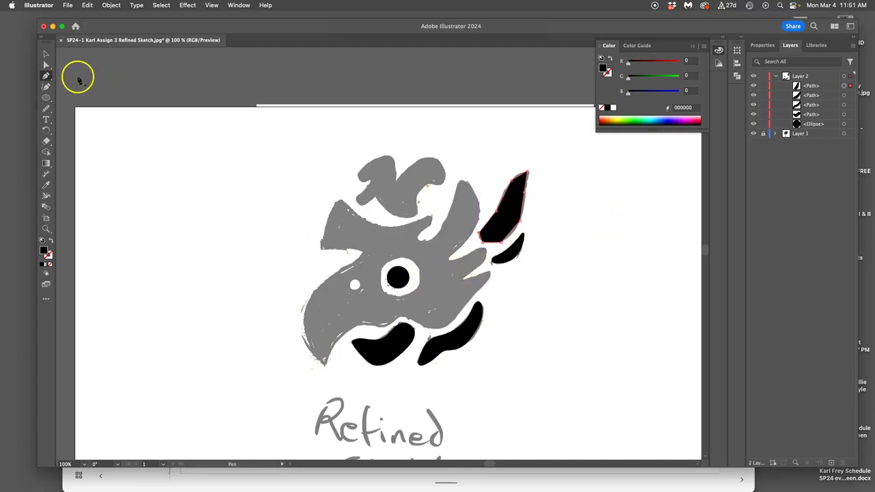
# Deselect the new black shape and hide, then reshow, the gray sketch to check it.
pyautogui.click(46, 65)
pyautogui.click(254, 154)
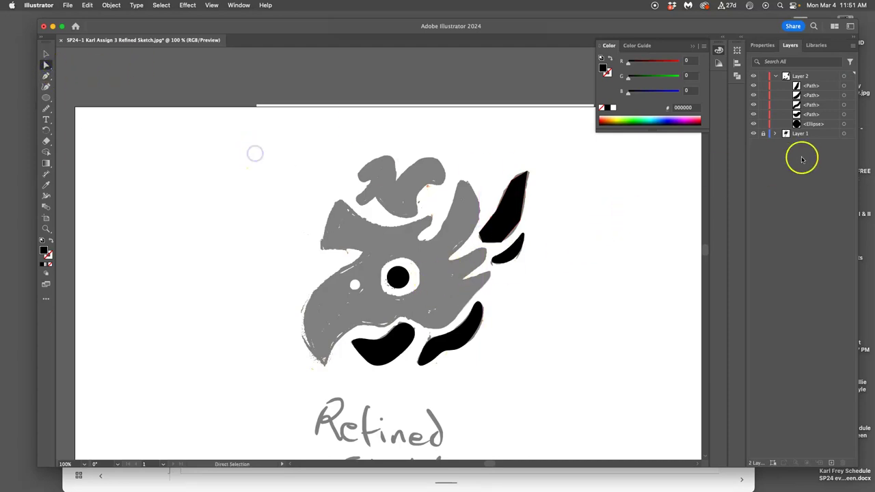
pyautogui.click(753, 134)
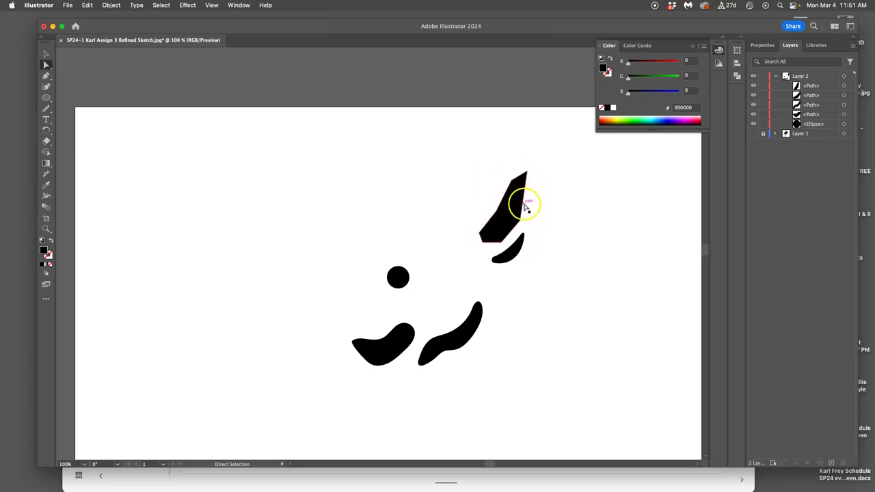
pyautogui.click(755, 134)
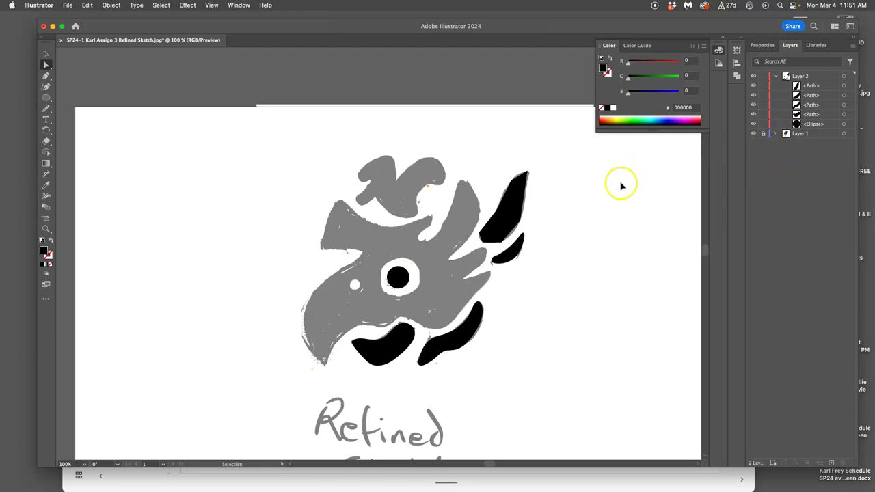
# Zoom to 600% on the new feather and slightly round all its corners with the live-corner widget.
pyautogui.press('super+equal')
pyautogui.press('super+equal')
pyautogui.press('super+equal')
pyautogui.moveTo(623, 186); pyautogui.dragTo(261, 205)
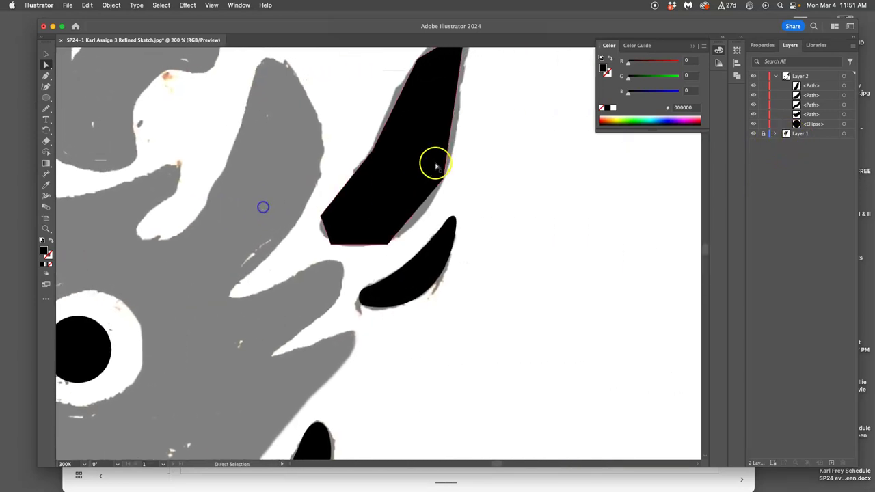
pyautogui.click(46, 75)
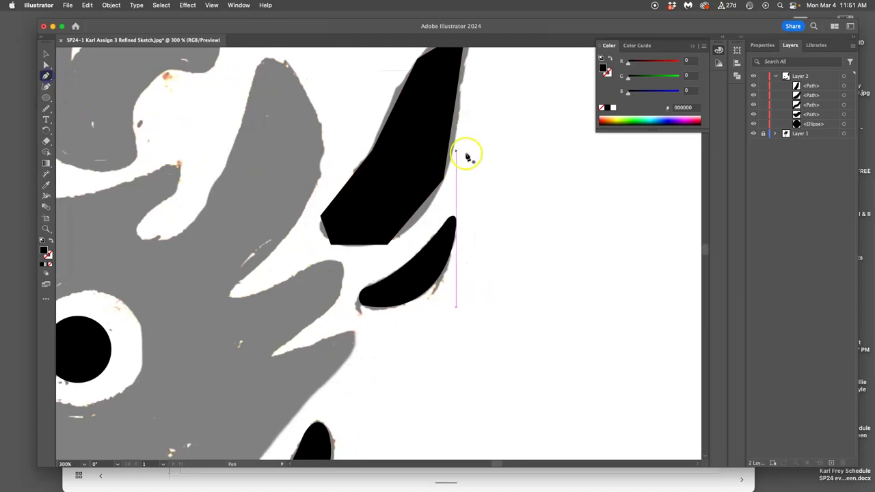
pyautogui.press('super')
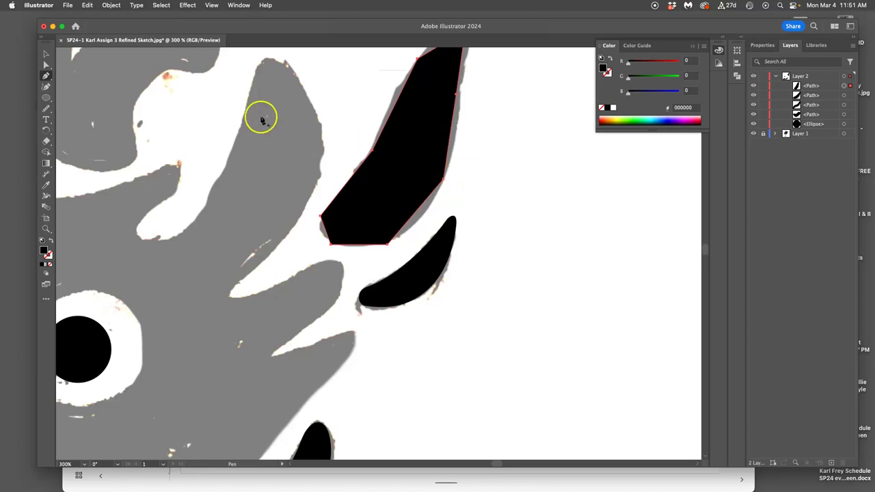
pyautogui.click(46, 65)
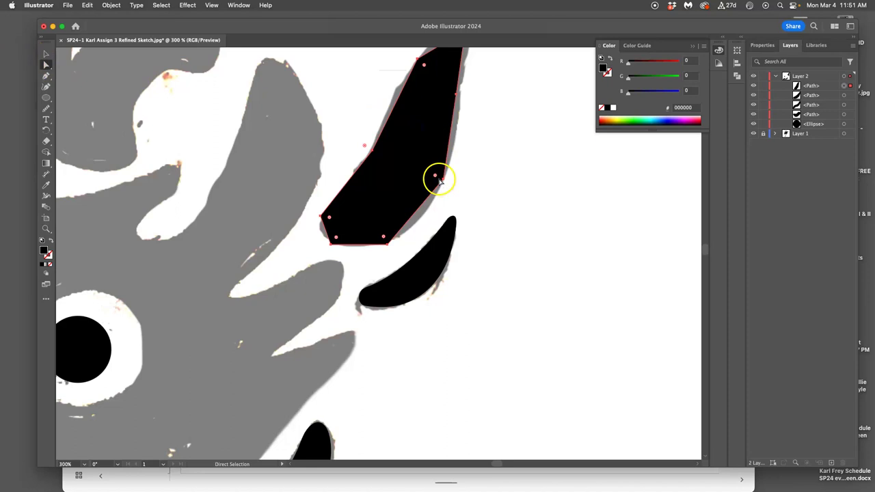
pyautogui.press('super+equal')
pyautogui.press('super+equal')
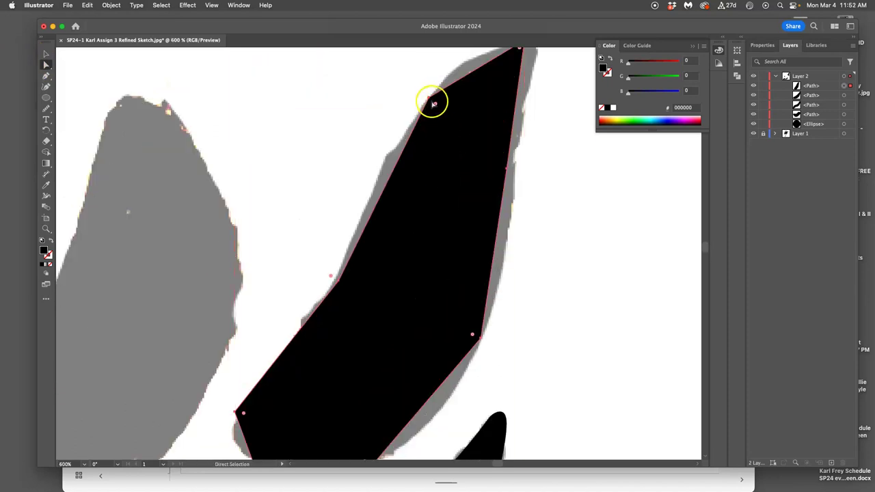
pyautogui.moveTo(431, 102)
pyautogui.mouseDown()
pyautogui.moveTo(421, 121)
pyautogui.moveTo(455, 86)
pyautogui.moveTo(437, 106)
pyautogui.mouseUp()
pyautogui.moveTo(436, 106); pyautogui.dragTo(402, 117)
# Curve the feather's upper-left and right edges by pulling handles out from their anchors.
pyautogui.scroll(1, 449, 132)
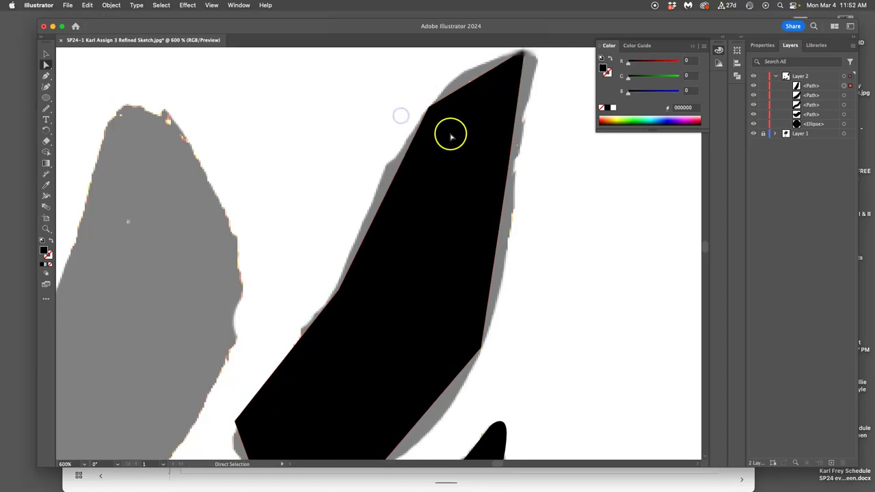
pyautogui.click(547, 147)
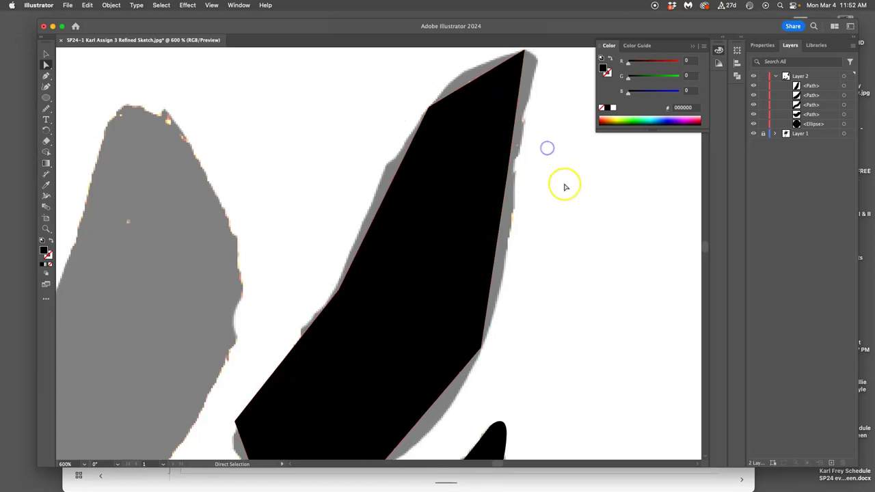
pyautogui.click(430, 109)
pyautogui.moveTo(435, 114); pyautogui.dragTo(607, 227)
pyautogui.click(530, 231)
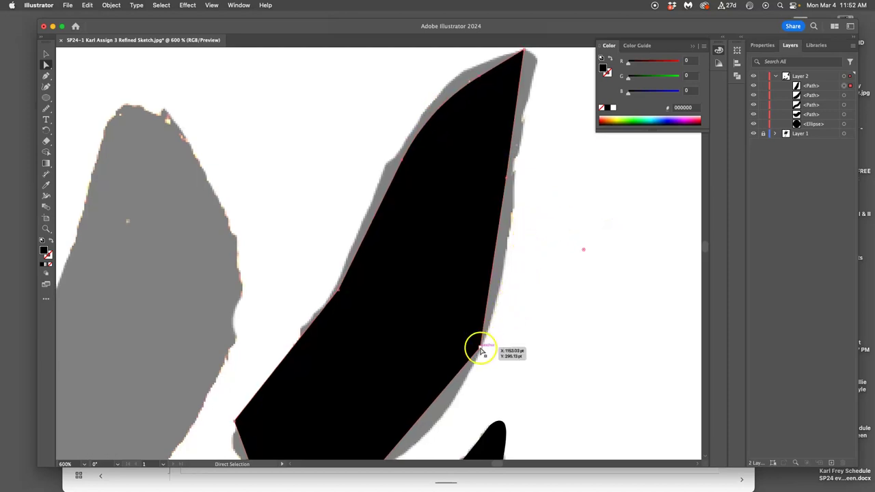
pyautogui.moveTo(482, 349); pyautogui.dragTo(175, 230)
pyautogui.scroll(-5, 485, 256)
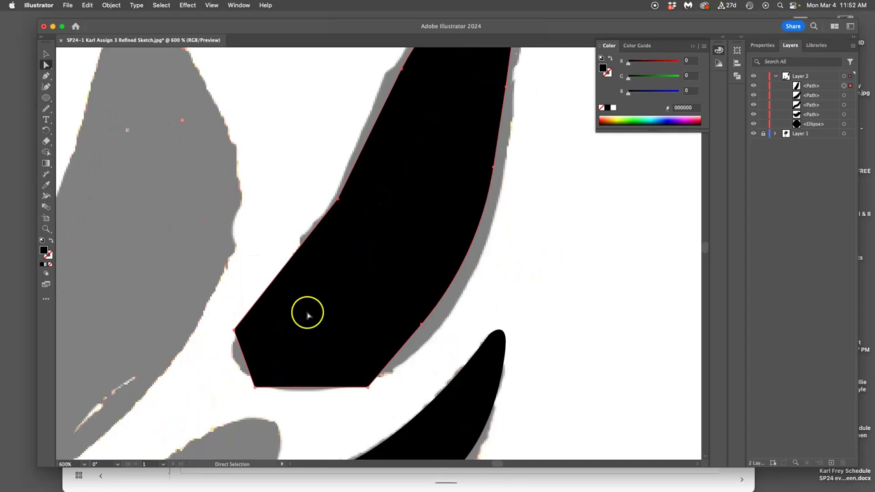
# Round the feather's lower-left corner to about 37 pt and delete the extra bottom-left anchor.
pyautogui.click(236, 328)
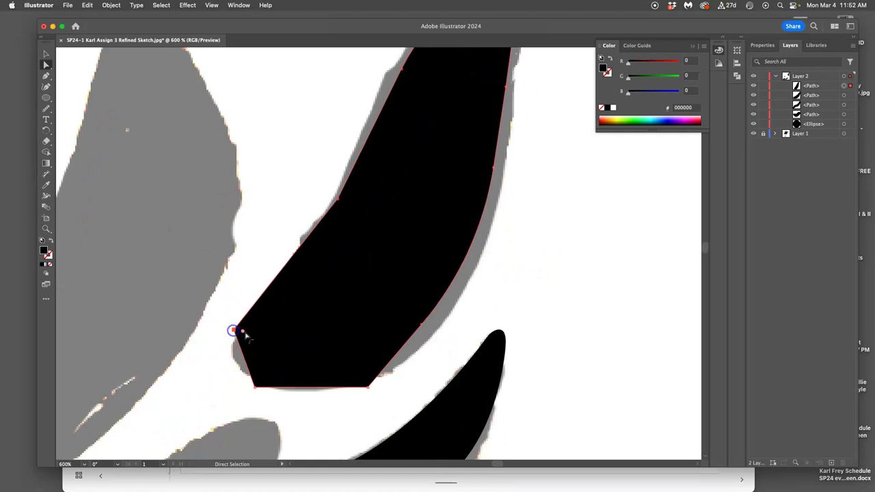
pyautogui.moveTo(242, 333); pyautogui.dragTo(410, 336)
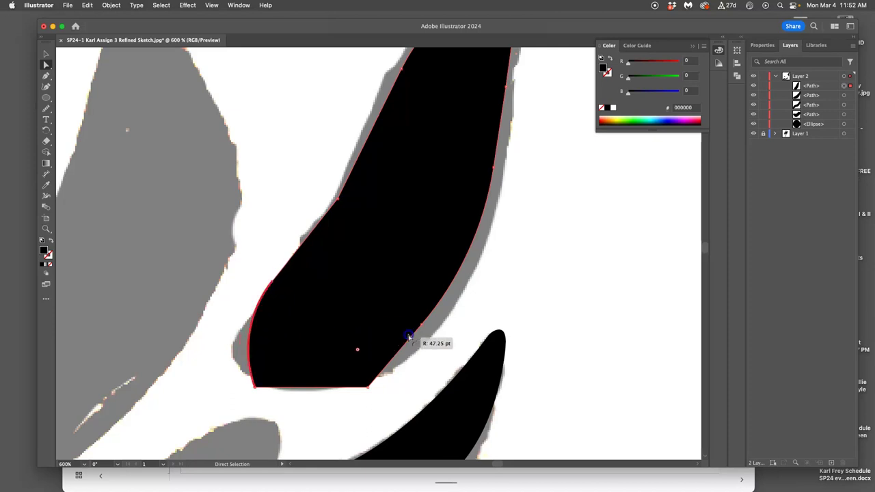
pyautogui.moveTo(402, 335); pyautogui.dragTo(331, 335)
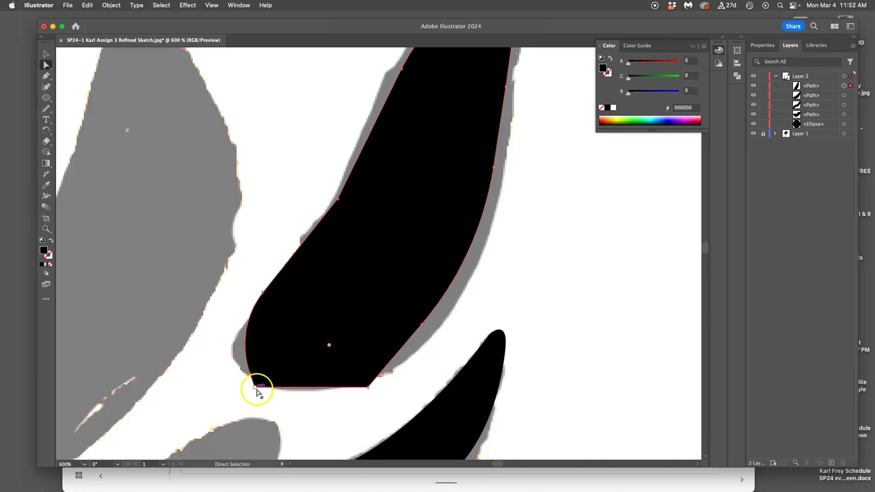
pyautogui.click(46, 75)
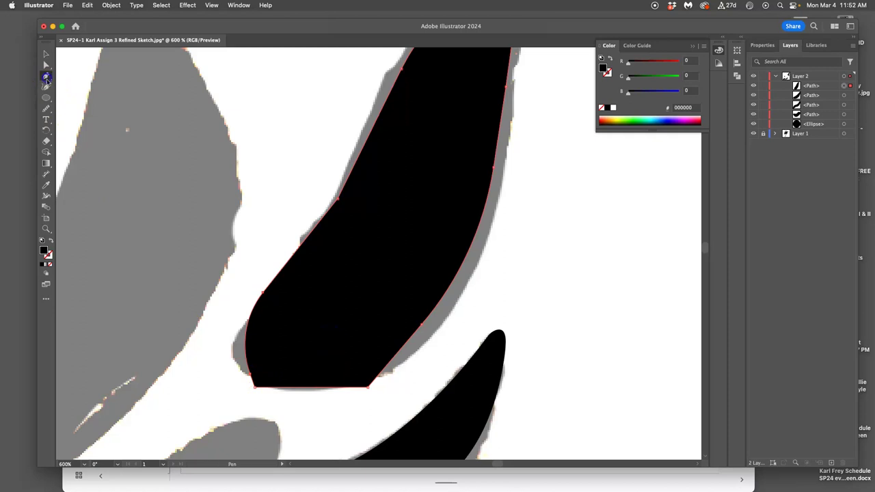
pyautogui.click(255, 390)
pyautogui.click(257, 391)
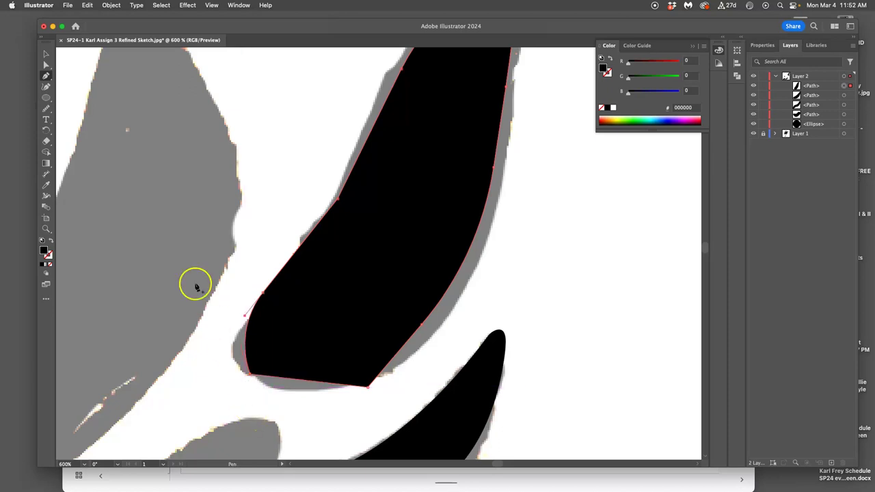
# Reposition the bottom anchors and handles so the feather's bottom end curves smoothly along the sketch.
pyautogui.click(46, 66)
pyautogui.moveTo(264, 361); pyautogui.dragTo(251, 376)
pyautogui.moveTo(369, 392); pyautogui.dragTo(335, 281)
pyautogui.click(253, 376)
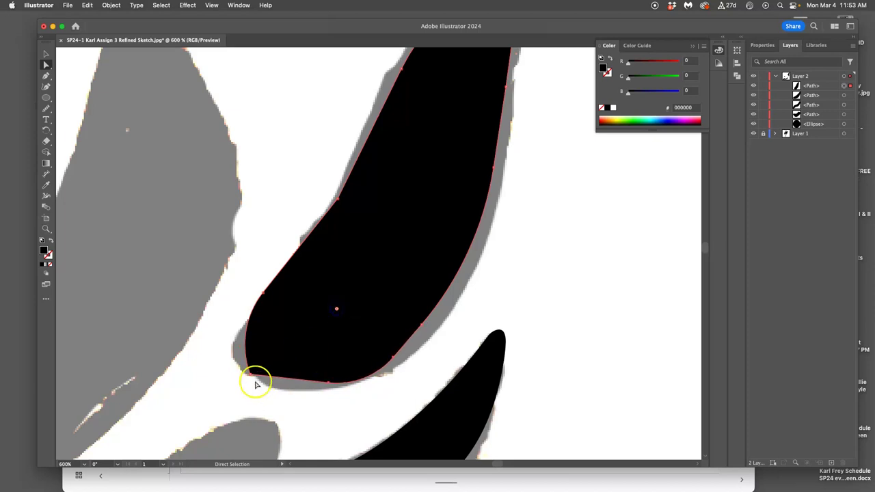
pyautogui.moveTo(251, 376); pyautogui.dragTo(230, 342)
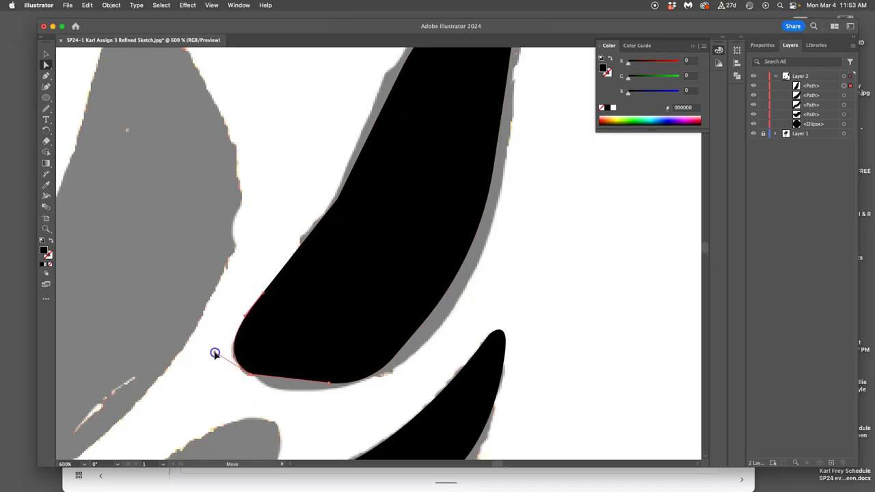
pyautogui.moveTo(215, 353); pyautogui.dragTo(214, 353)
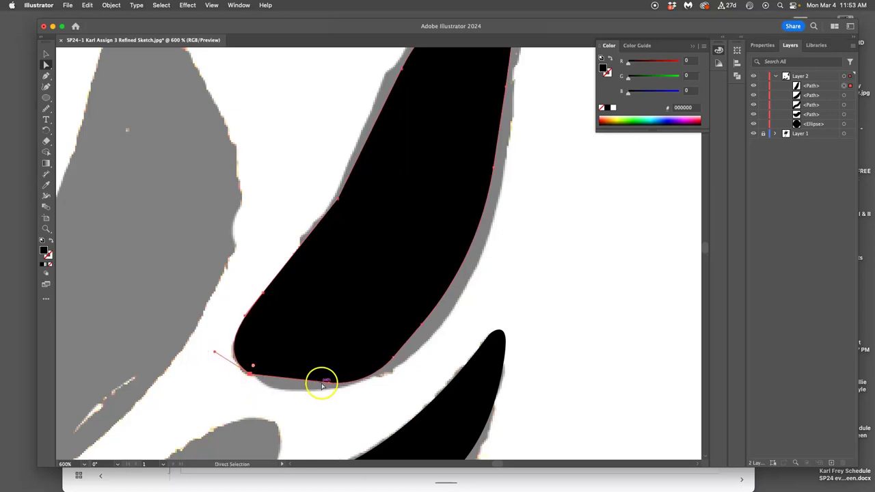
pyautogui.moveTo(328, 385)
pyautogui.mouseDown()
pyautogui.moveTo(352, 390)
pyautogui.moveTo(331, 381)
pyautogui.moveTo(334, 358)
pyautogui.moveTo(377, 248)
pyautogui.moveTo(320, 389)
pyautogui.mouseUp()
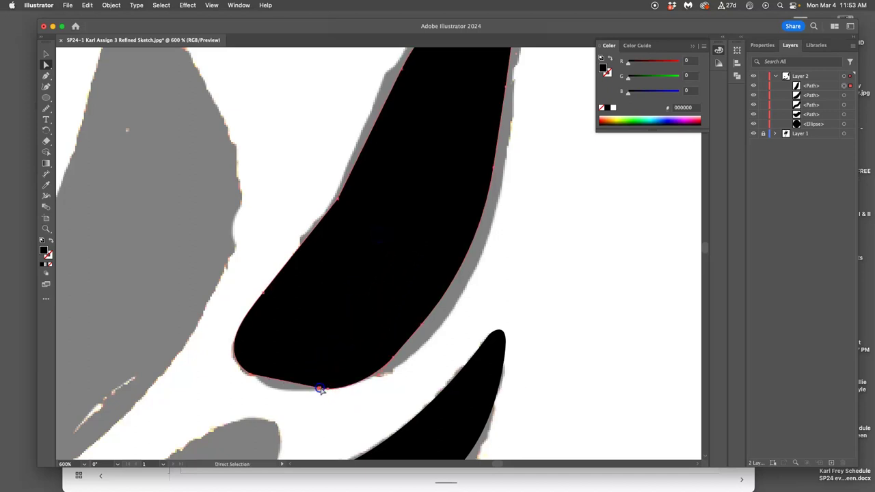
# Bend the feather's bottom curve toward the left with the Anchor Point Tool.
pyautogui.click(47, 77)
pyautogui.click(74, 90)
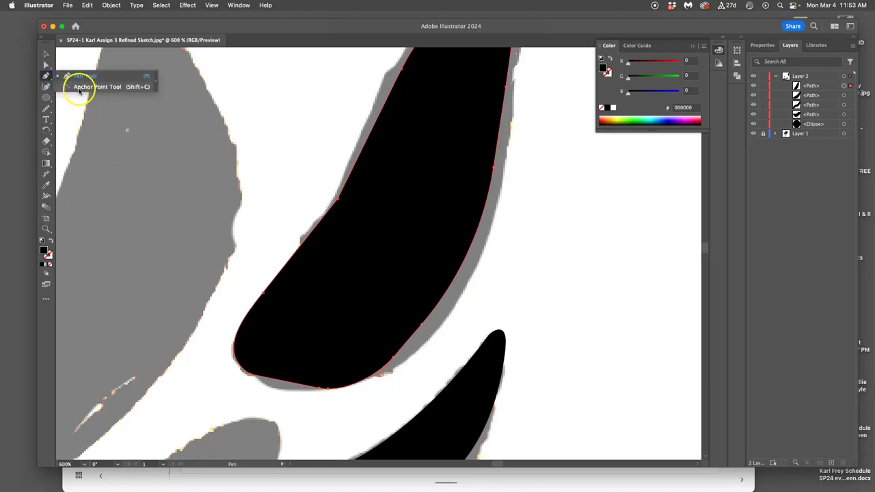
pyautogui.click(114, 87)
pyautogui.moveTo(319, 389); pyautogui.dragTo(271, 392)
pyautogui.click(367, 387)
pyautogui.moveTo(368, 385); pyautogui.dragTo(318, 388)
pyautogui.click(326, 414)
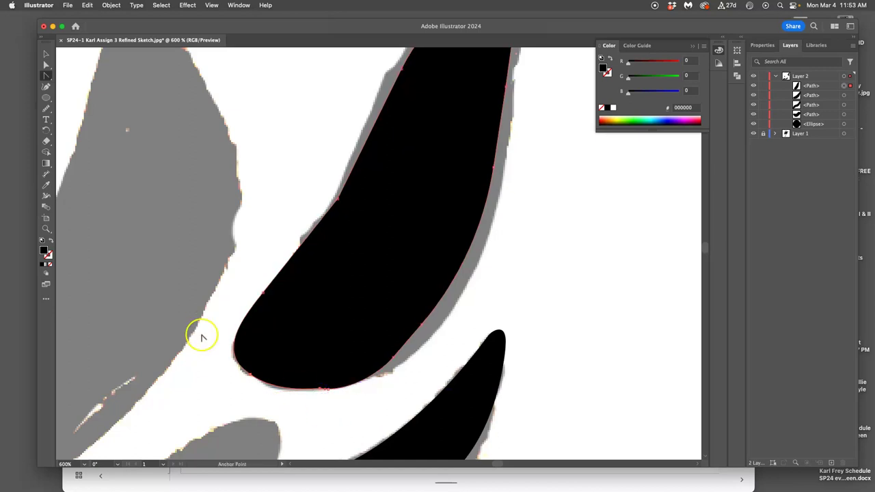
# Nudge the bottom anchor down and left, then bring up the Pen Tool tips slides in Chrome.
pyautogui.click(46, 65)
pyautogui.moveTo(320, 389); pyautogui.dragTo(316, 391)
pyautogui.click(588, 474)
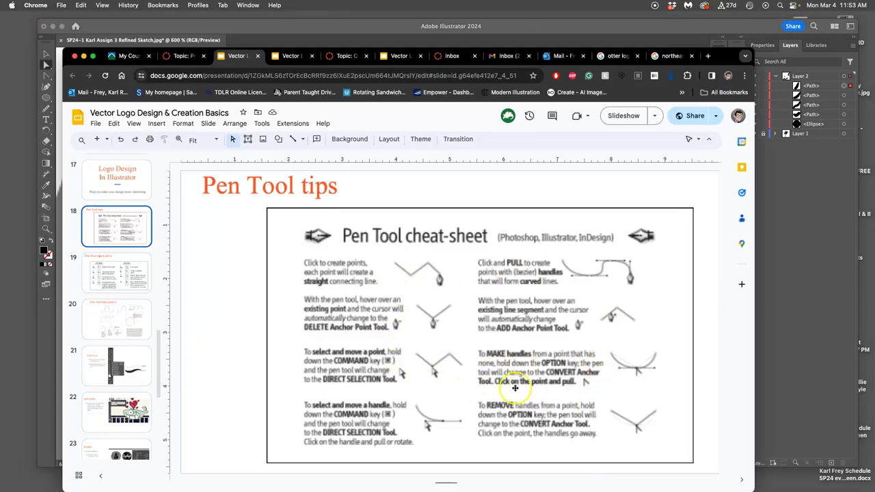
# Move to slides 19 and 20 showing the curve diagrams, then go back to Illustrator.
pyautogui.press('Down')
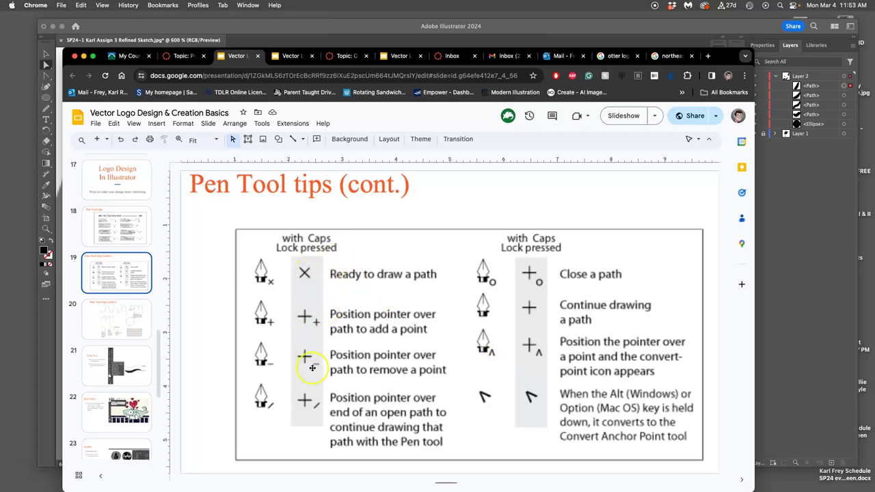
pyautogui.click(137, 321)
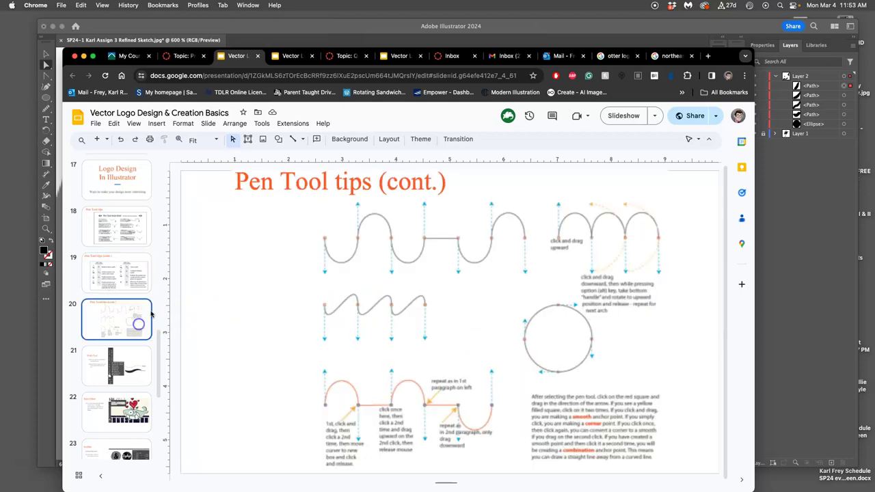
pyautogui.click(249, 26)
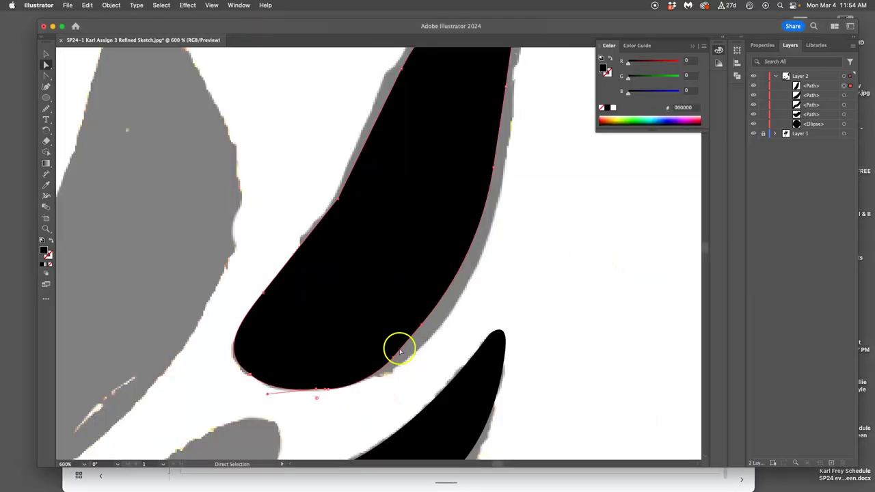
# Select the large black feather, zoom out to 400%, and open the Paintbrush tool flyout.
pyautogui.scroll(3, 398, 351)
pyautogui.click(407, 328)
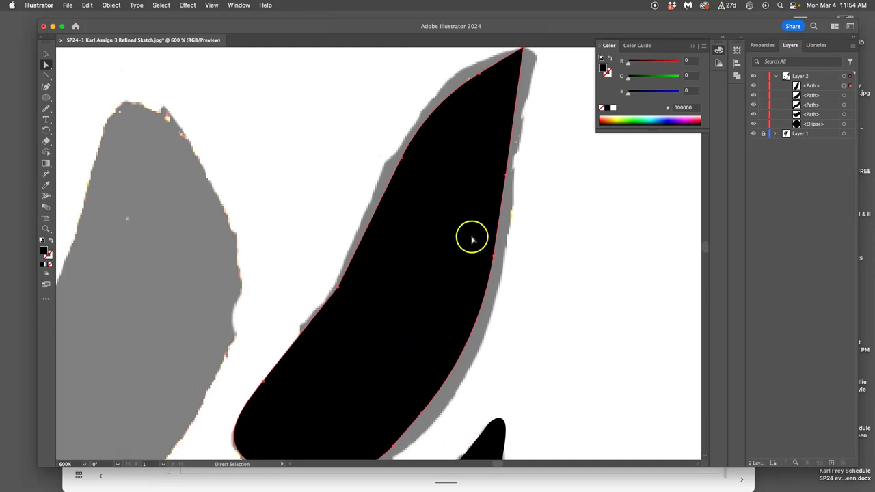
pyautogui.scroll(-4, 470, 238)
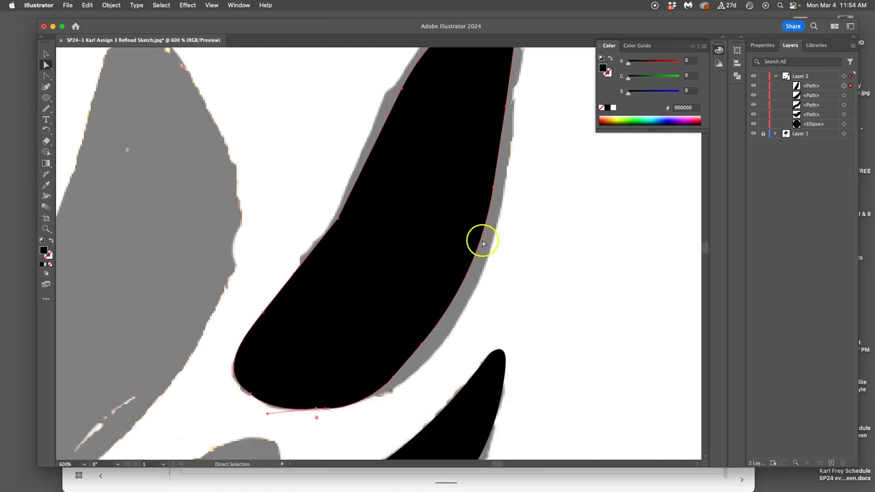
pyautogui.press('super')
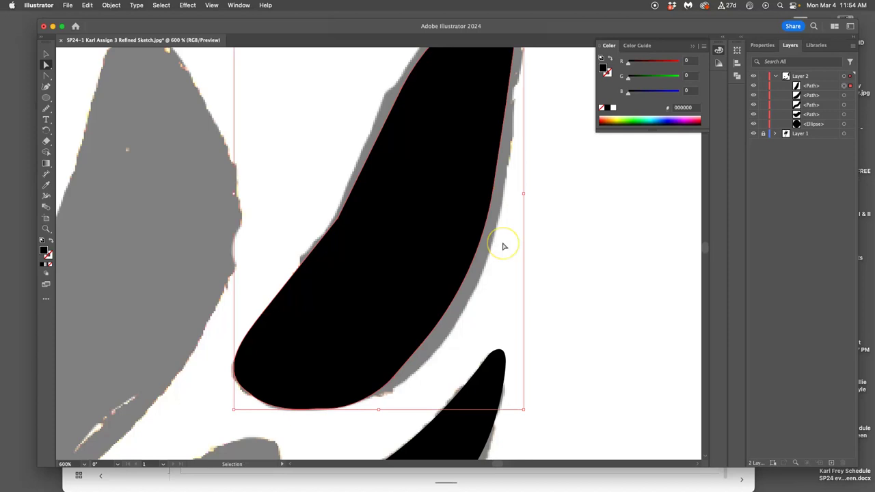
pyautogui.scroll(2, 503, 246)
pyautogui.press('super')
pyautogui.scroll(-2, 503, 247)
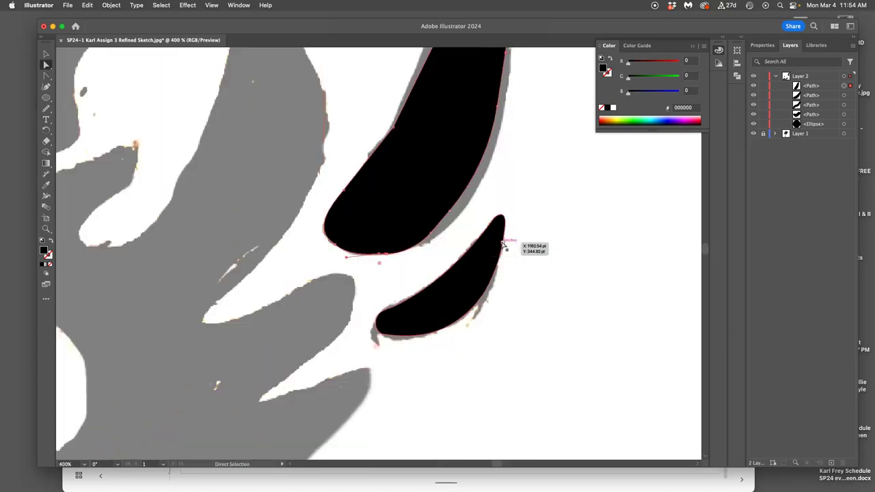
pyautogui.scroll(5, 505, 247)
pyautogui.click(498, 231)
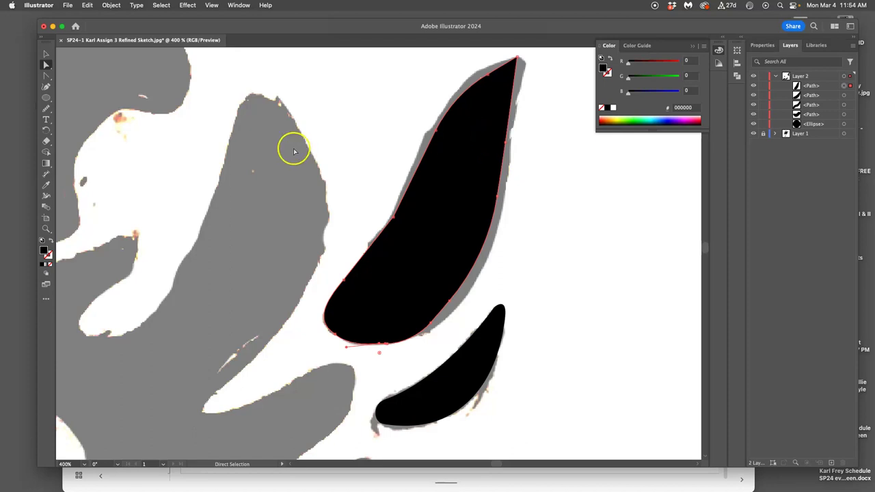
pyautogui.click(46, 109)
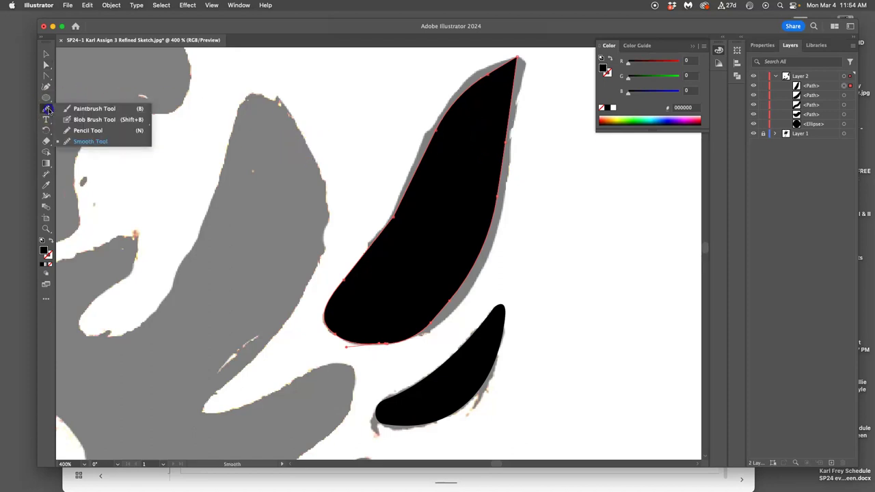
# Redraw the large feather's pointed tip, right edge and bottom edge with the Pencil tool.
pyautogui.click(84, 129)
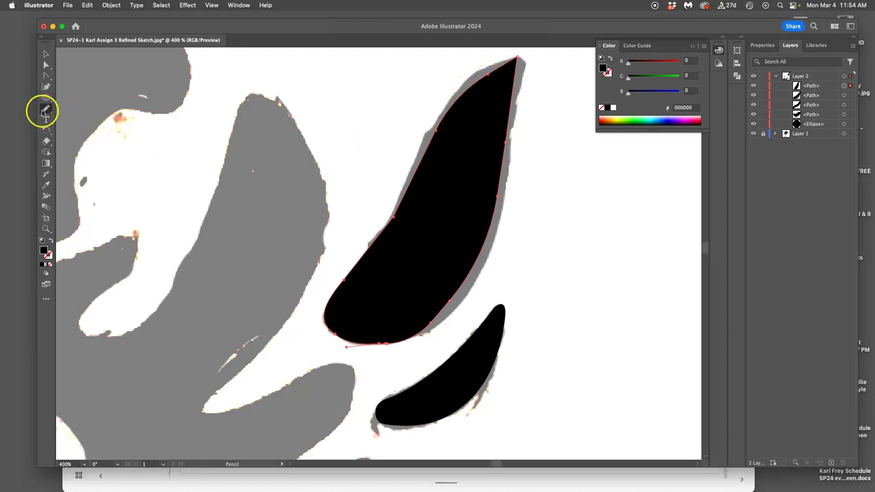
pyautogui.doubleClick(46, 109)
pyautogui.click(496, 324)
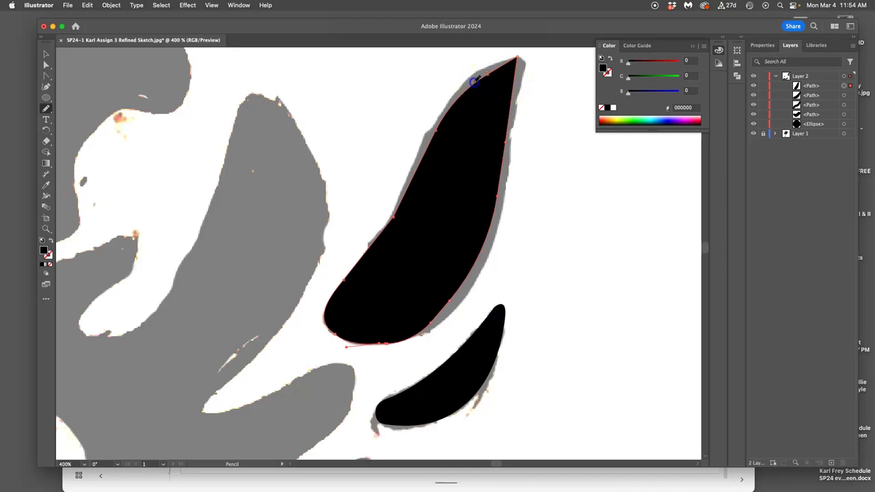
pyautogui.moveTo(517, 141)
pyautogui.mouseDown()
pyautogui.moveTo(509, 81)
pyautogui.moveTo(513, 102)
pyautogui.moveTo(514, 68)
pyautogui.mouseUp()
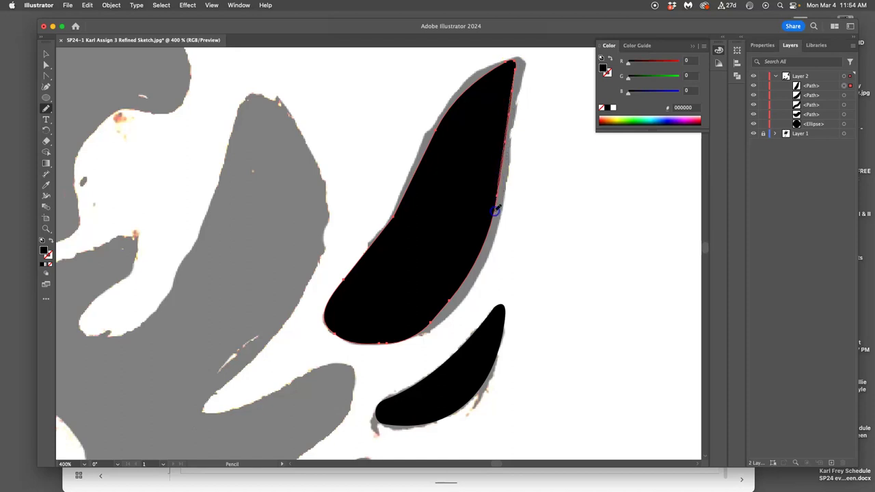
pyautogui.moveTo(466, 285); pyautogui.dragTo(504, 156)
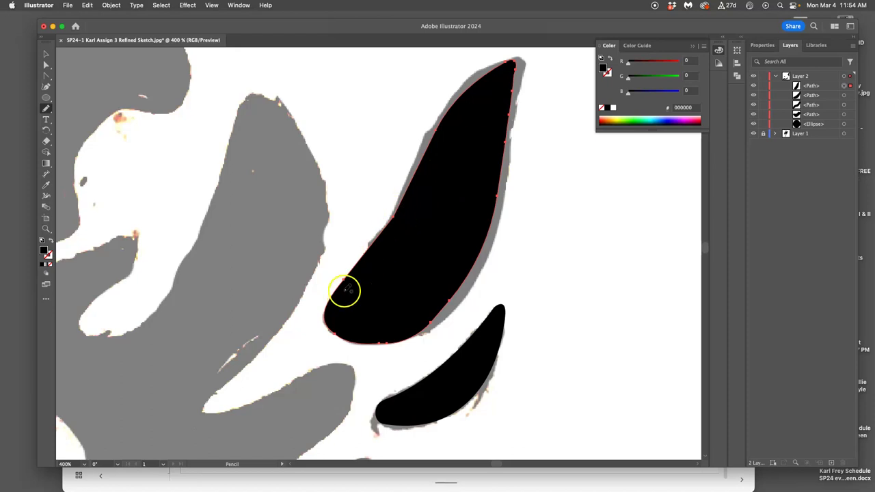
pyautogui.moveTo(384, 345); pyautogui.dragTo(410, 338)
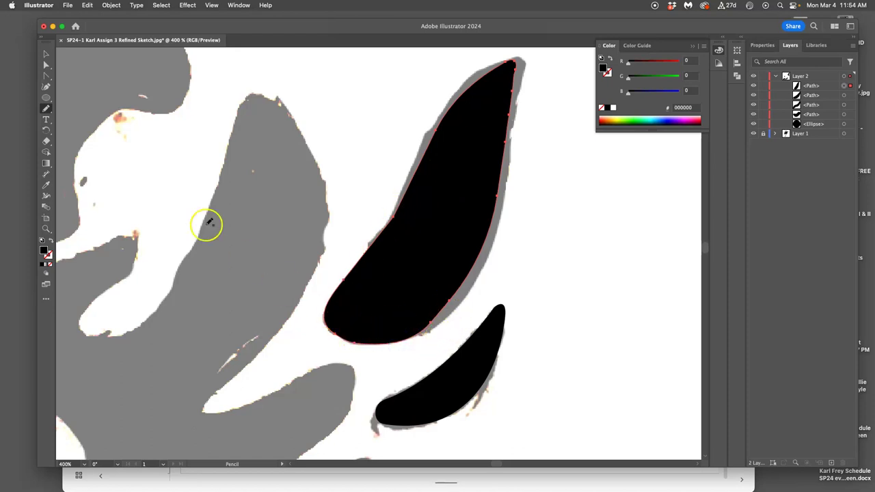
# Smooth the feather's right and bottom edges with the Smooth Tool, then hide the gray sketch.
pyautogui.moveTo(46, 109); pyautogui.dragTo(75, 139)
pyautogui.moveTo(527, 119)
pyautogui.mouseDown()
pyautogui.moveTo(510, 104)
pyautogui.moveTo(464, 260)
pyautogui.mouseUp()
pyautogui.moveTo(494, 43)
pyautogui.mouseDown()
pyautogui.moveTo(486, 233)
pyautogui.moveTo(465, 276)
pyautogui.mouseUp()
pyautogui.moveTo(403, 350); pyautogui.dragTo(357, 365)
pyautogui.moveTo(389, 335); pyautogui.dragTo(335, 332)
pyautogui.moveTo(447, 316); pyautogui.dragTo(458, 311)
pyautogui.moveTo(428, 160); pyautogui.dragTo(388, 230)
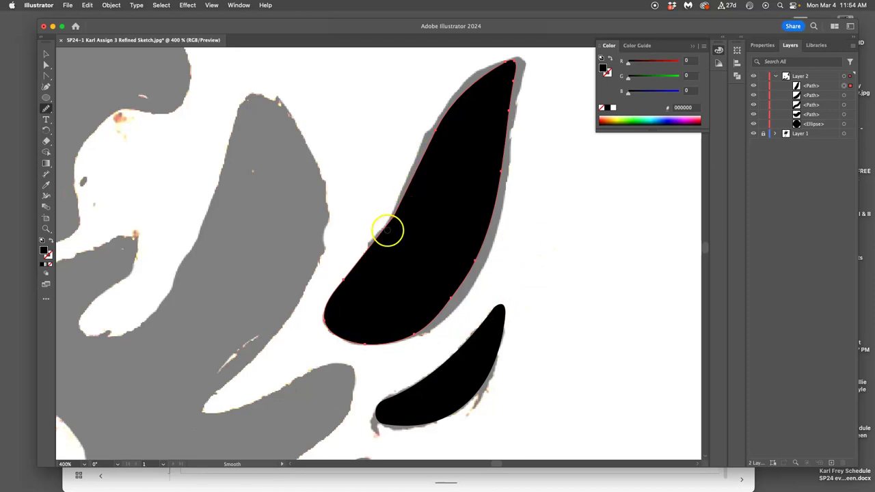
pyautogui.moveTo(455, 282); pyautogui.dragTo(465, 287)
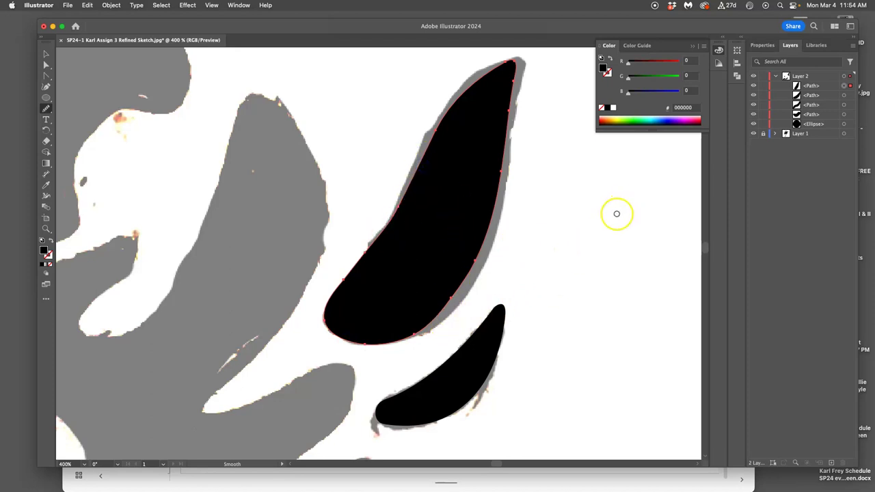
pyautogui.click(754, 134)
pyautogui.click(581, 242)
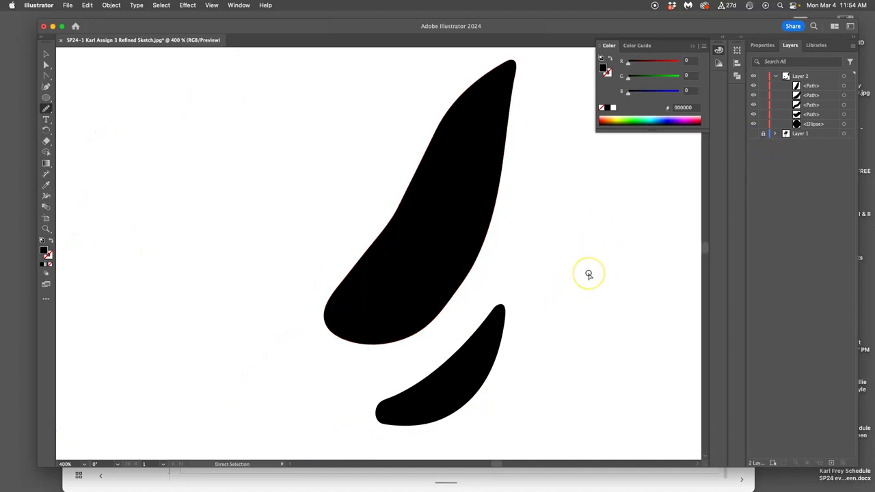
# View the artboard at 100% and turn Layer 1's sketch back on.
pyautogui.press('super+1')
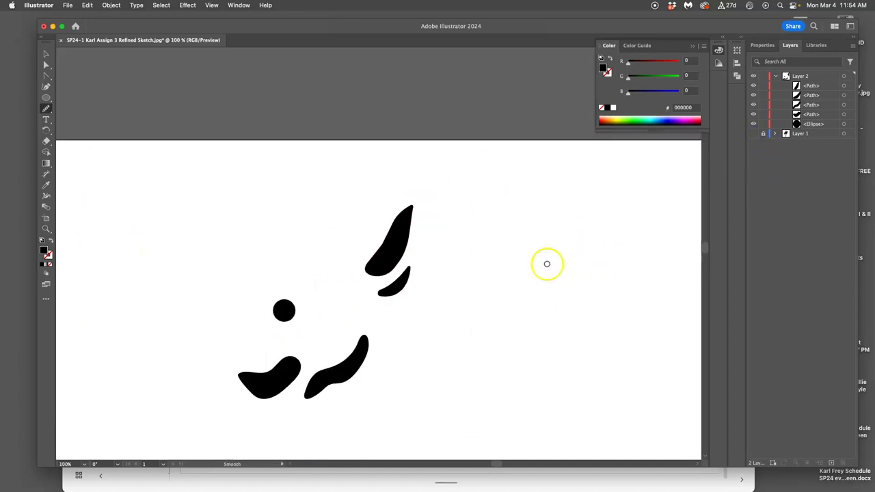
pyautogui.click(754, 133)
pyautogui.click(754, 134)
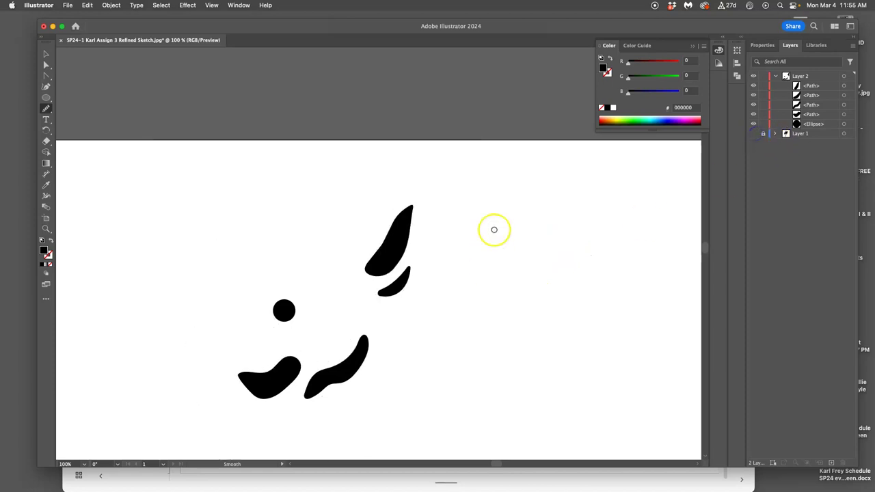
pyautogui.click(754, 134)
pyautogui.hscroll(-3, 463, 303)
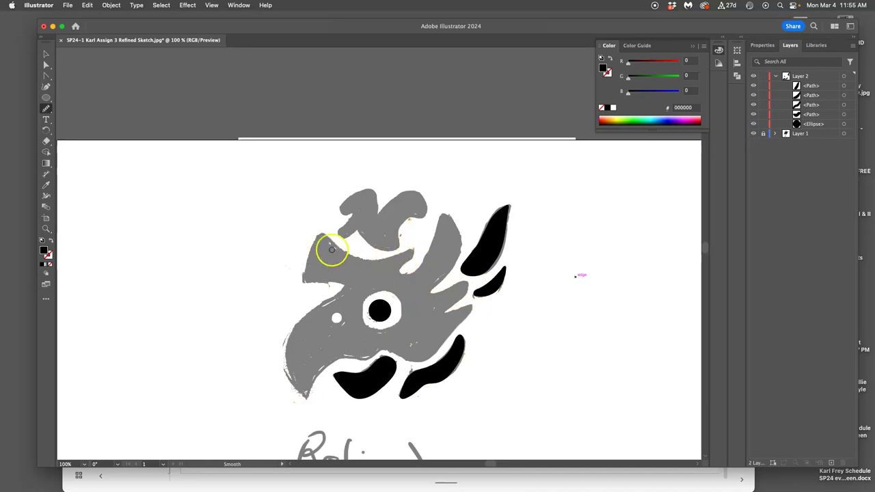
# Choose the Curvature Tool and glance at the Pen Tool tips slides before returning to Illustrator.
pyautogui.click(46, 87)
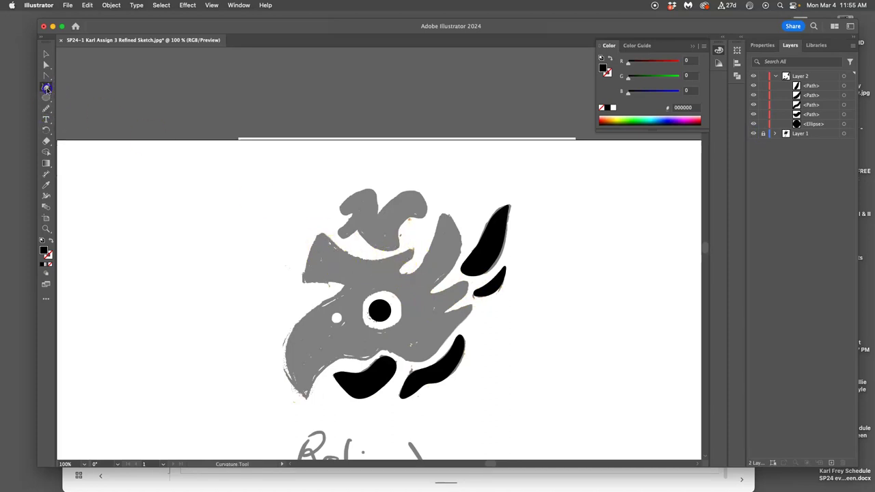
pyautogui.click(47, 54)
pyautogui.click(47, 86)
pyautogui.click(50, 87)
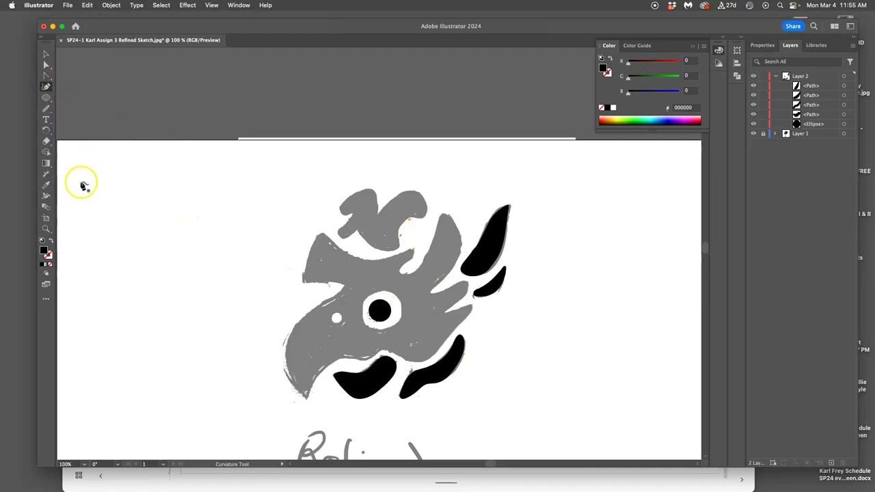
pyautogui.moveTo(141, 28); pyautogui.dragTo(134, 24)
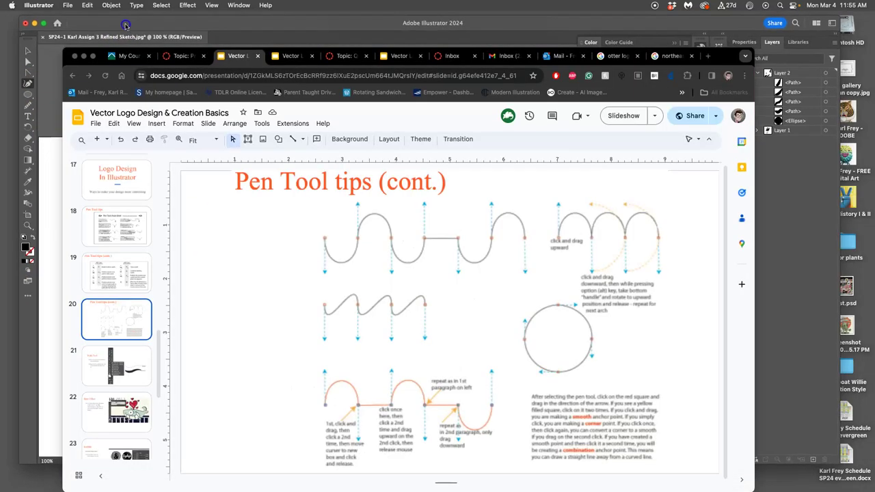
pyautogui.click(62, 72)
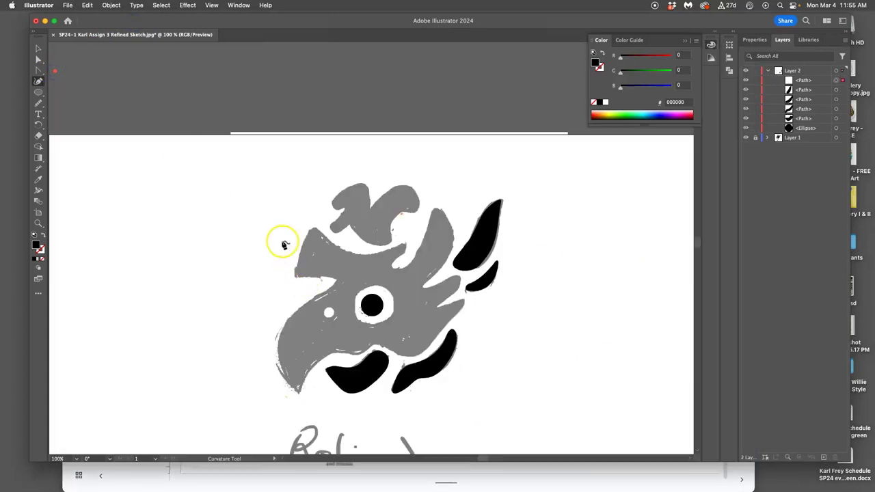
pyautogui.moveTo(39, 69); pyautogui.dragTo(61, 72)
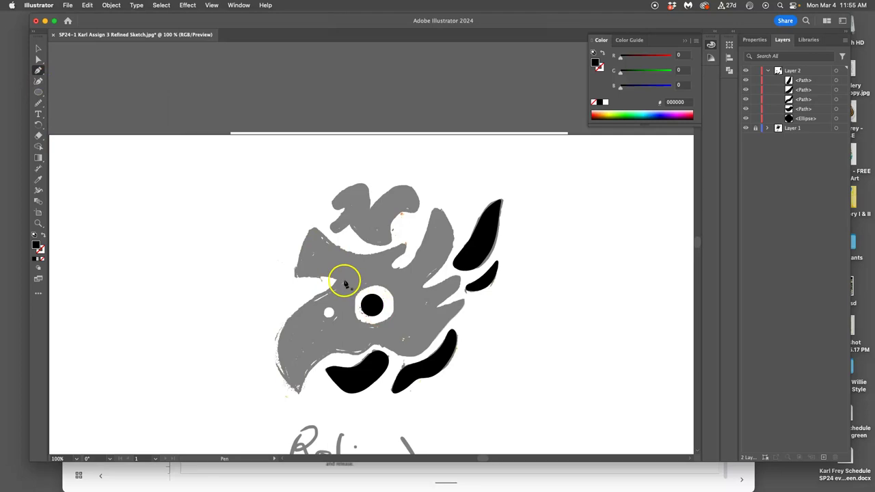
pyautogui.moveTo(337, 280); pyautogui.dragTo(331, 294)
pyautogui.click(298, 391)
pyautogui.moveTo(324, 435); pyautogui.dragTo(357, 428)
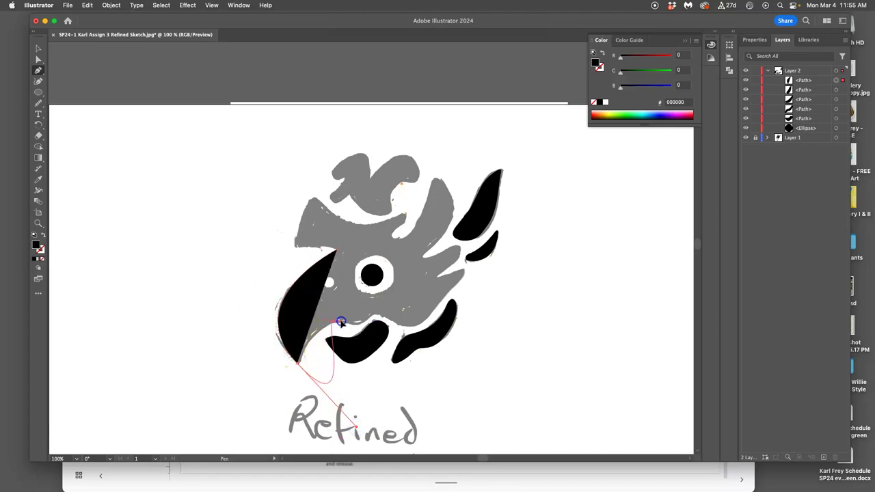
pyautogui.moveTo(378, 326); pyautogui.dragTo(417, 329)
pyautogui.click(434, 313)
pyautogui.click(441, 306)
pyautogui.click(459, 288)
pyautogui.moveTo(470, 276); pyautogui.dragTo(477, 291)
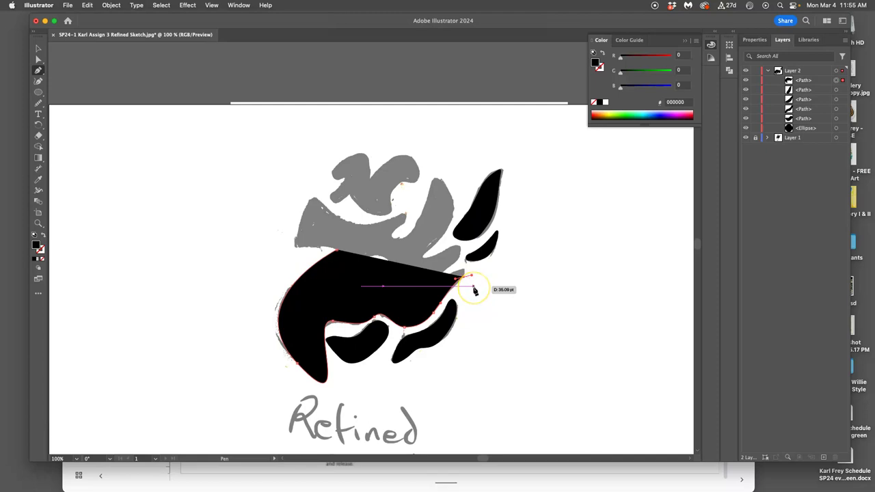
pyautogui.moveTo(475, 291); pyautogui.dragTo(475, 291)
pyautogui.press('Delete')
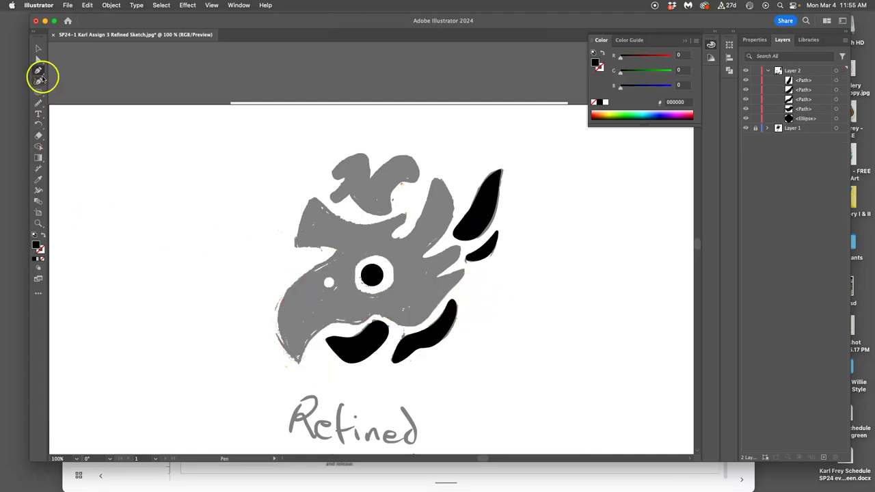
# Pen-trace the head outline from its upper left, around the beak tip, to the lower right.
pyautogui.click(333, 250)
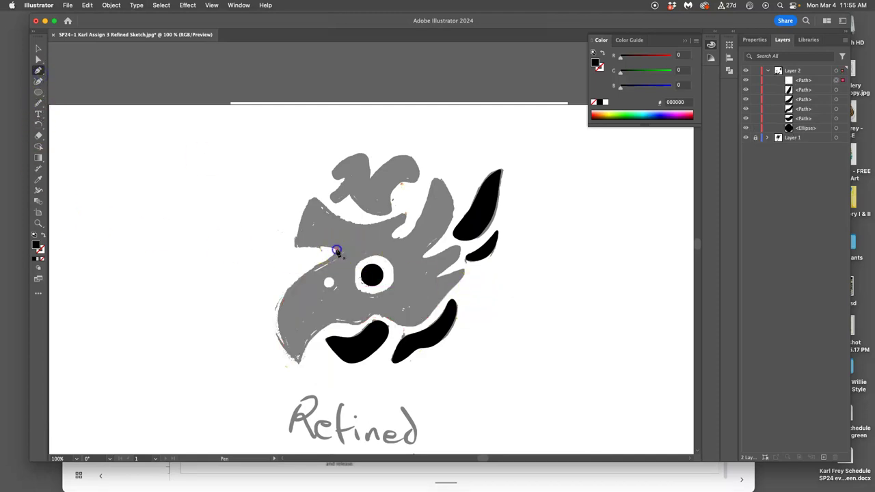
pyautogui.moveTo(280, 293)
pyautogui.mouseDown()
pyautogui.moveTo(279, 355)
pyautogui.moveTo(287, 289)
pyautogui.mouseUp()
pyautogui.click(278, 321)
pyautogui.moveTo(278, 322); pyautogui.dragTo(278, 330)
pyautogui.click(298, 366)
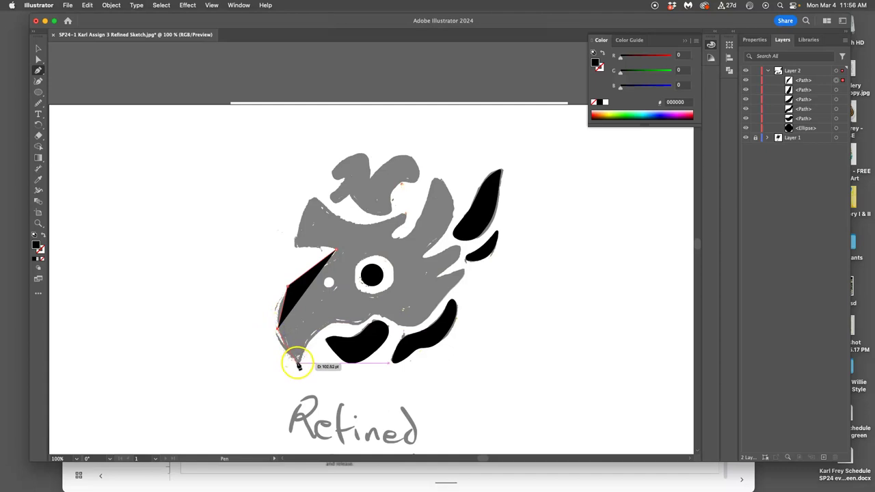
pyautogui.moveTo(316, 333); pyautogui.dragTo(463, 277)
pyautogui.moveTo(465, 276); pyautogui.dragTo(442, 256)
pyautogui.moveTo(91, 263); pyautogui.dragTo(91, 262)
# Empty the fill to reveal the sketch and trace up to a sharp crest tip and back down.
pyautogui.click(43, 234)
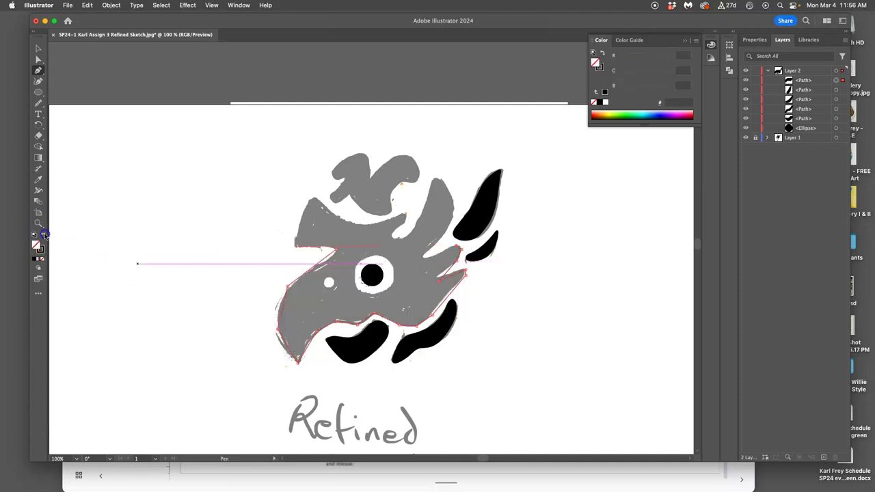
pyautogui.moveTo(436, 259); pyautogui.dragTo(437, 255)
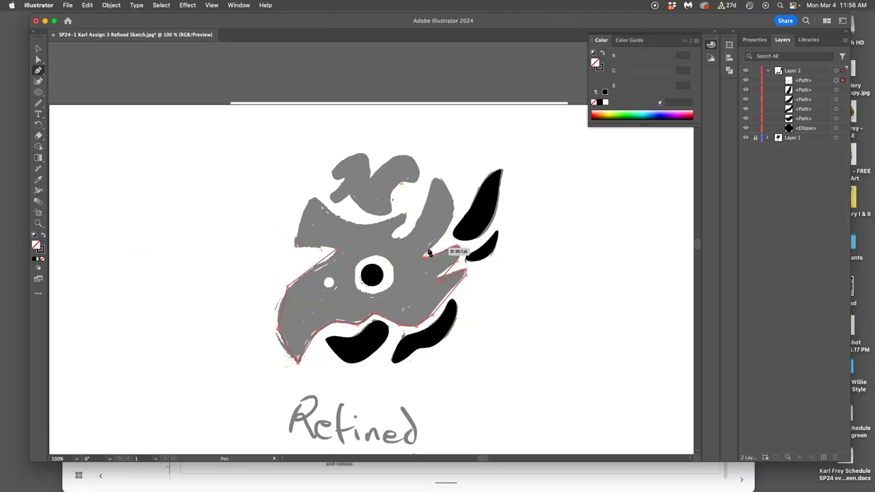
pyautogui.moveTo(442, 228); pyautogui.dragTo(446, 186)
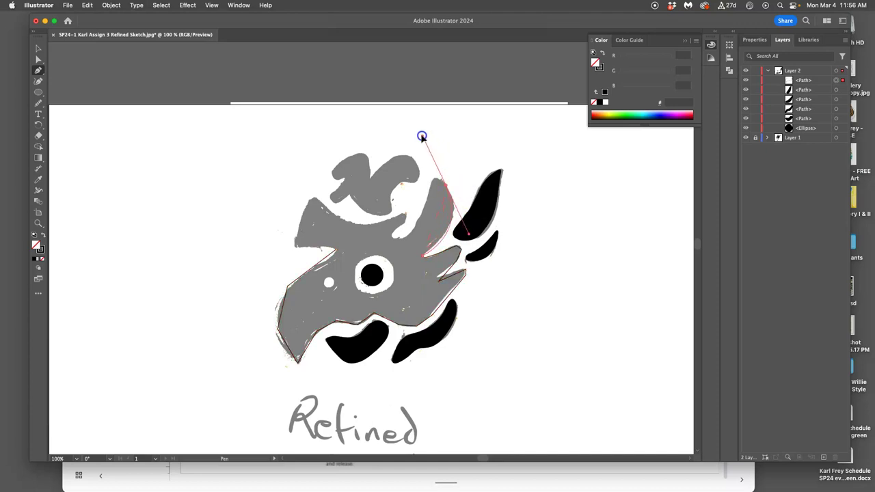
pyautogui.click(445, 186)
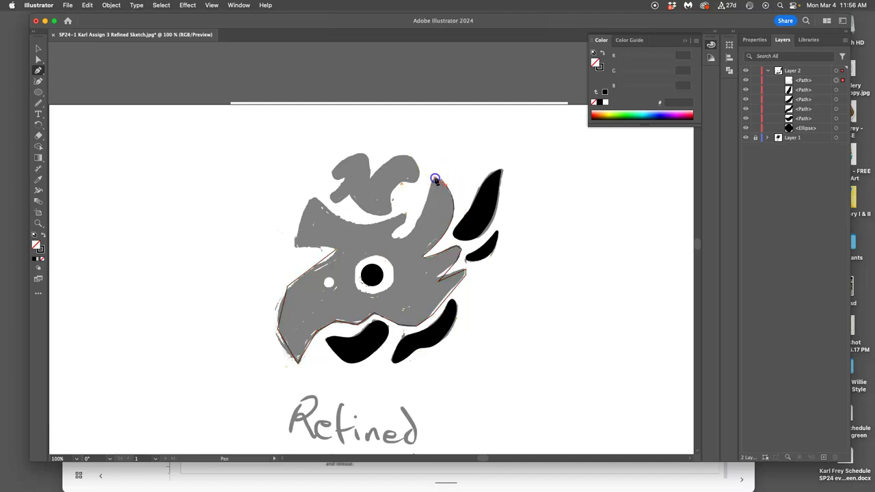
pyautogui.moveTo(406, 234); pyautogui.dragTo(399, 240)
pyautogui.click(399, 241)
pyautogui.moveTo(397, 240); pyautogui.dragTo(423, 205)
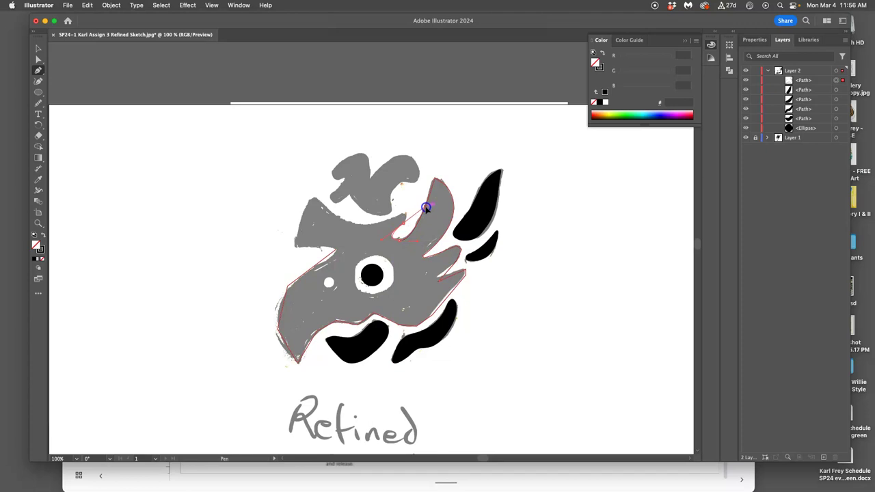
# Trace the head's upper edge, close the path at its start, and restore the black fill.
pyautogui.moveTo(467, 256); pyautogui.dragTo(315, 199)
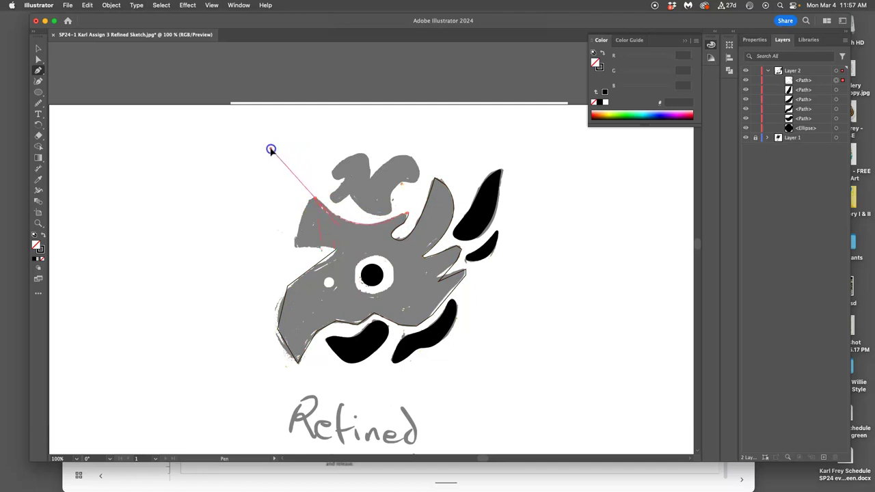
pyautogui.moveTo(313, 197); pyautogui.dragTo(295, 293)
pyautogui.moveTo(296, 250); pyautogui.dragTo(342, 256)
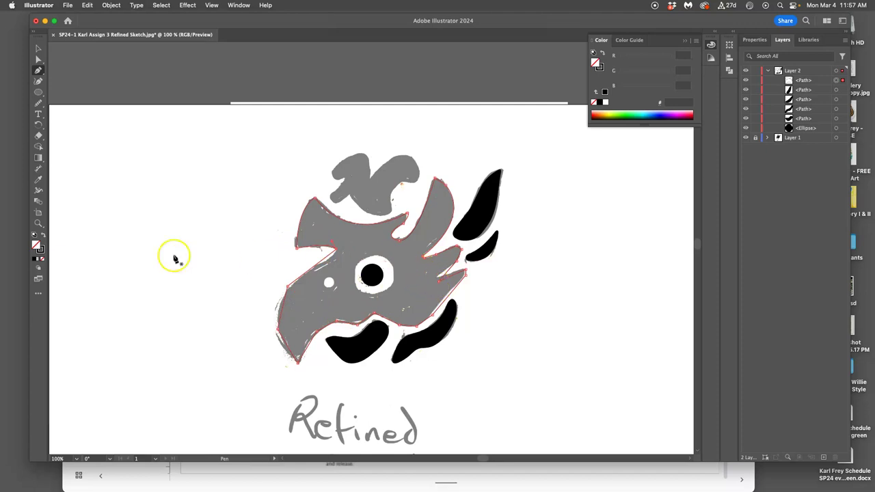
pyautogui.click(43, 236)
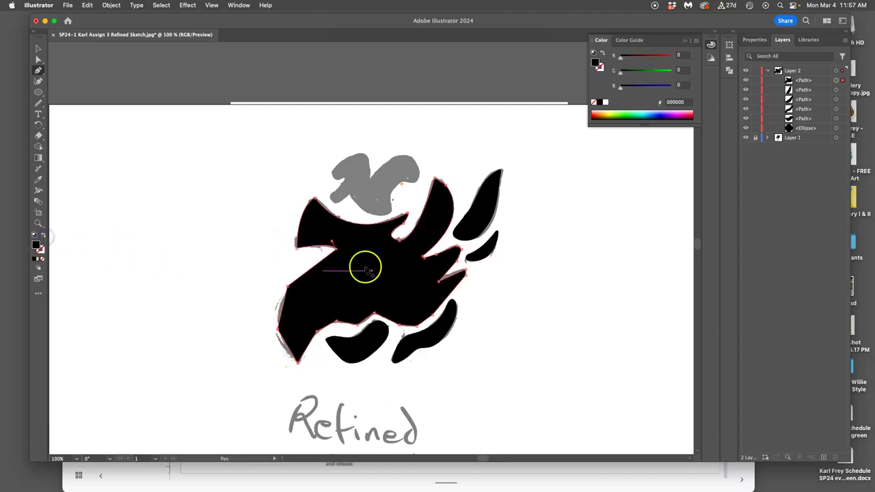
# Deselect, then select the black head path with Direct Selection to show its anchor points.
pyautogui.keyDown('super'); pyautogui.click(516, 319); pyautogui.keyUp('super')
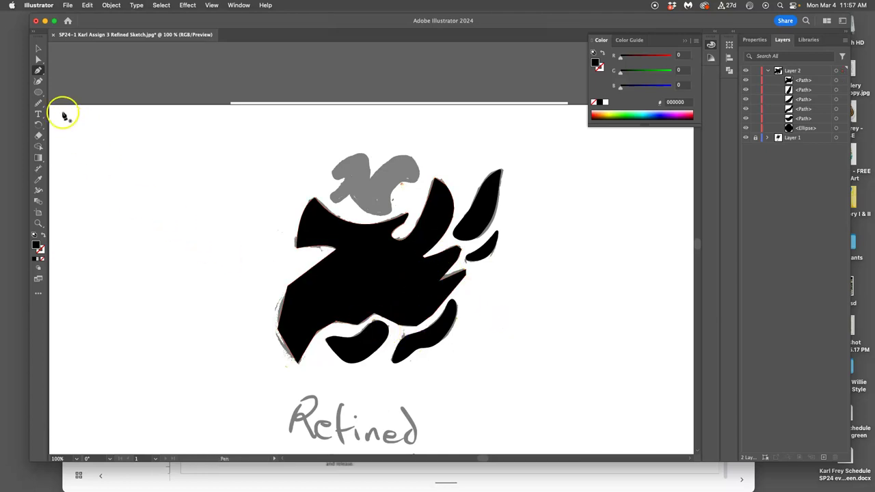
pyautogui.click(38, 60)
pyautogui.click(401, 303)
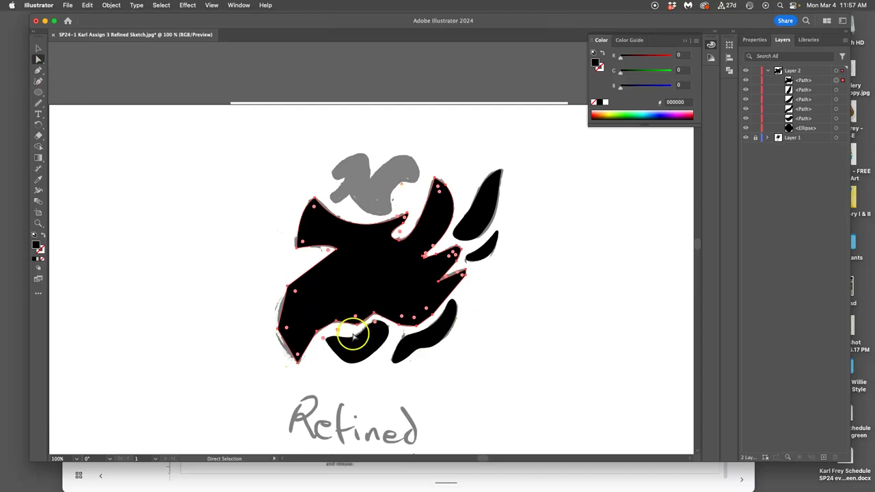
# Pull the head's lower edge left and curve the edge above the lower feather.
pyautogui.moveTo(351, 333); pyautogui.dragTo(324, 342)
pyautogui.scroll(3, 325, 336)
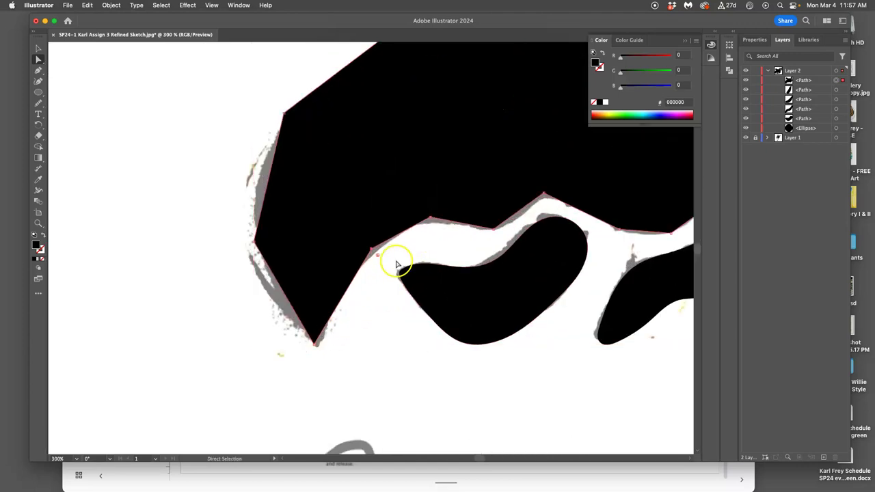
pyautogui.moveTo(378, 257); pyautogui.dragTo(533, 340)
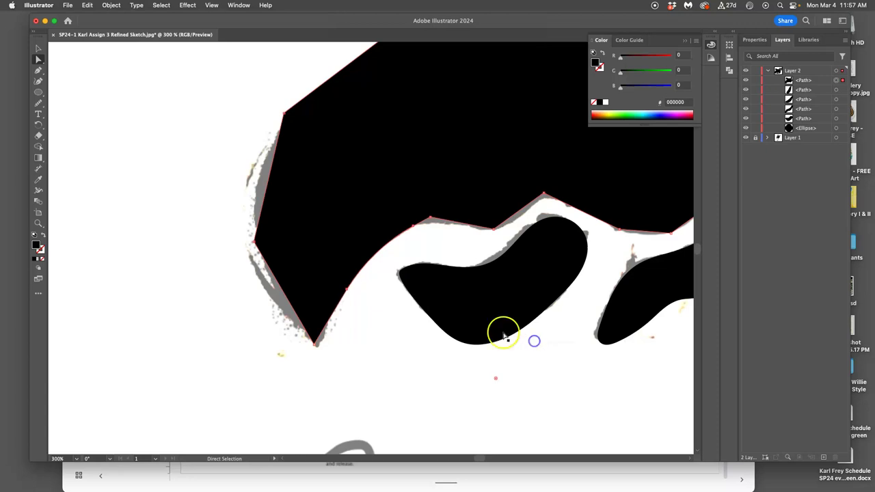
pyautogui.click(432, 245)
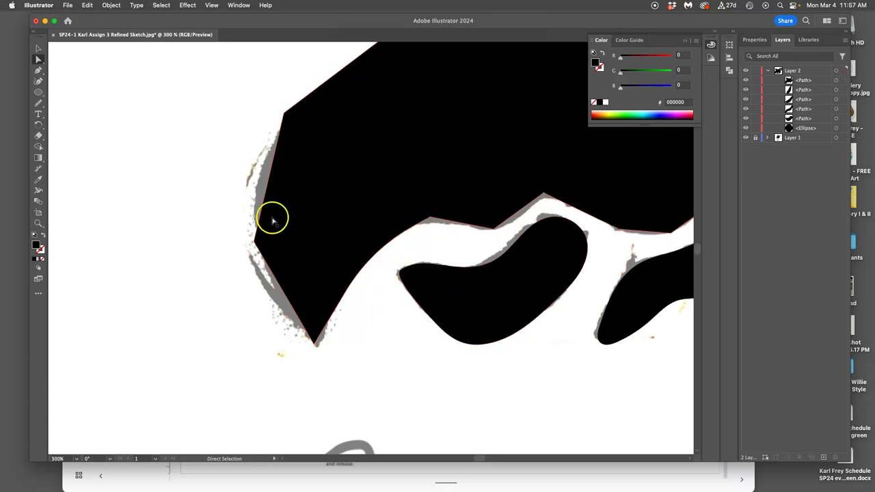
# Curve the head's left corner outward and round its upper-left edge.
pyautogui.click(253, 242)
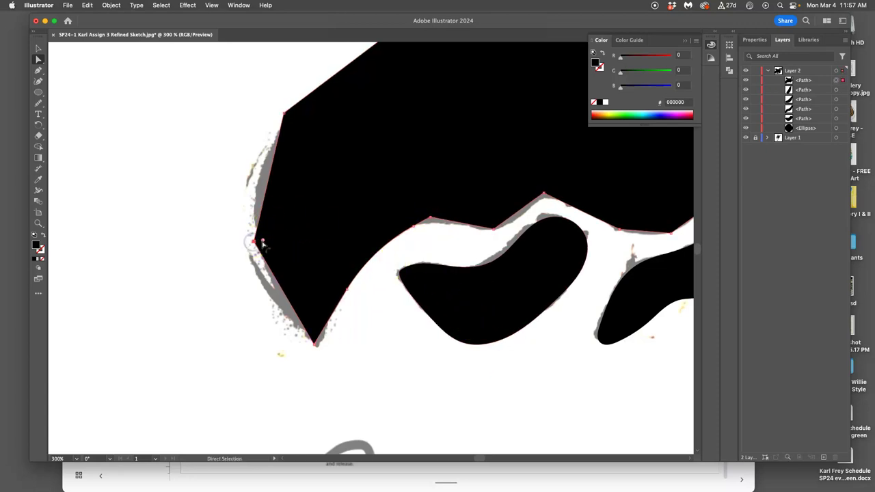
pyautogui.moveTo(272, 241); pyautogui.dragTo(458, 240)
pyautogui.click(408, 227)
pyautogui.scroll(3, 367, 199)
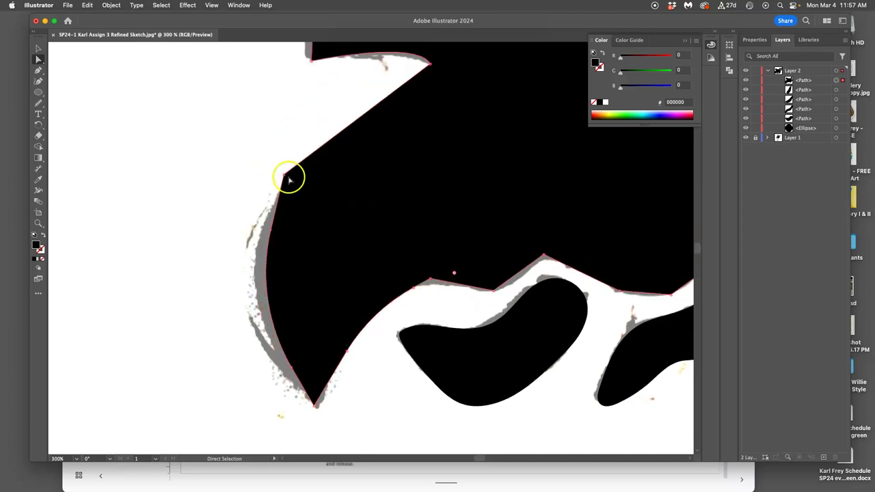
pyautogui.moveTo(284, 176); pyautogui.dragTo(472, 253)
pyautogui.hscroll(3, 406, 209)
pyautogui.scroll(1, 407, 209)
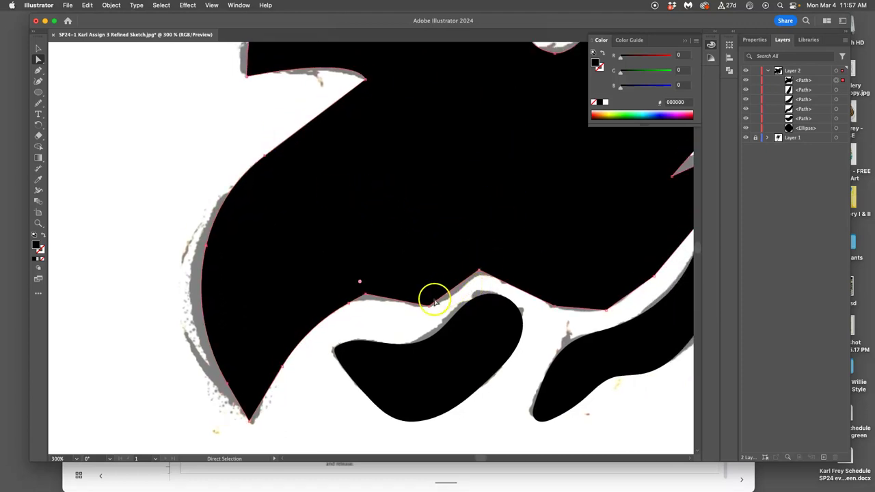
# Smooth the curve along the head's lower edge.
pyautogui.click(427, 306)
pyautogui.moveTo(426, 299); pyautogui.dragTo(408, 216)
pyautogui.hscroll(3, 469, 259)
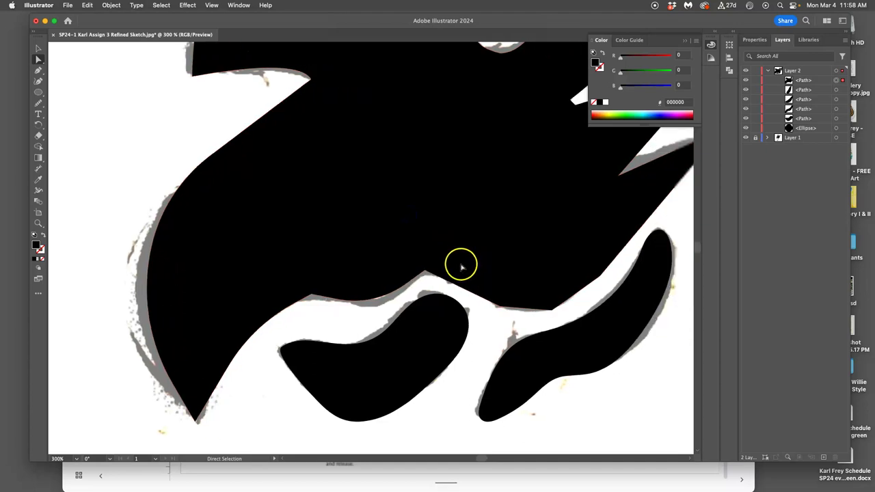